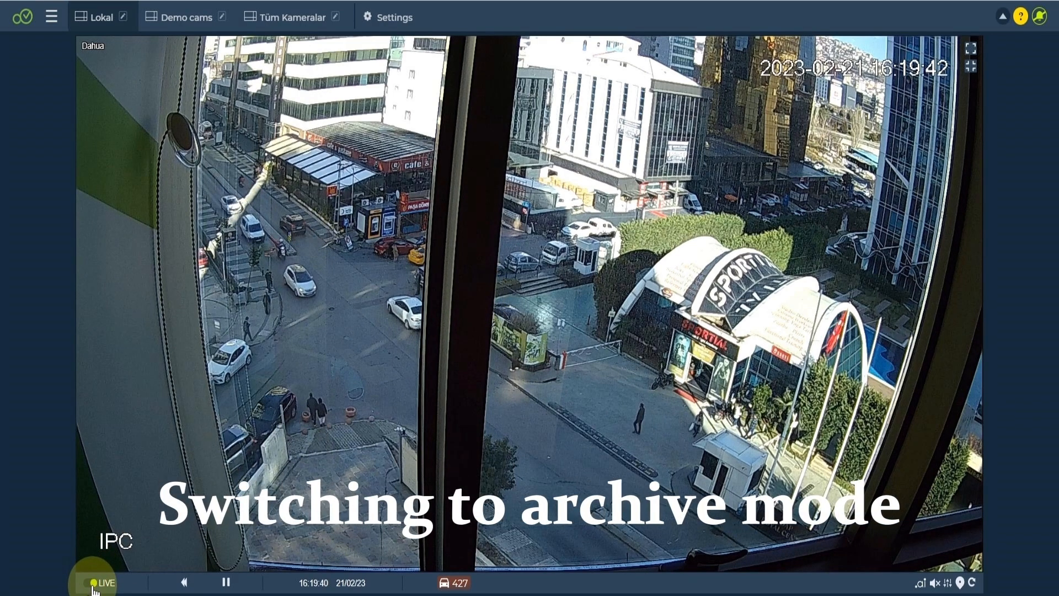
Switch the Dahua camera to archive playback and back to live, and pause and resume its live stream.
click(93, 589)
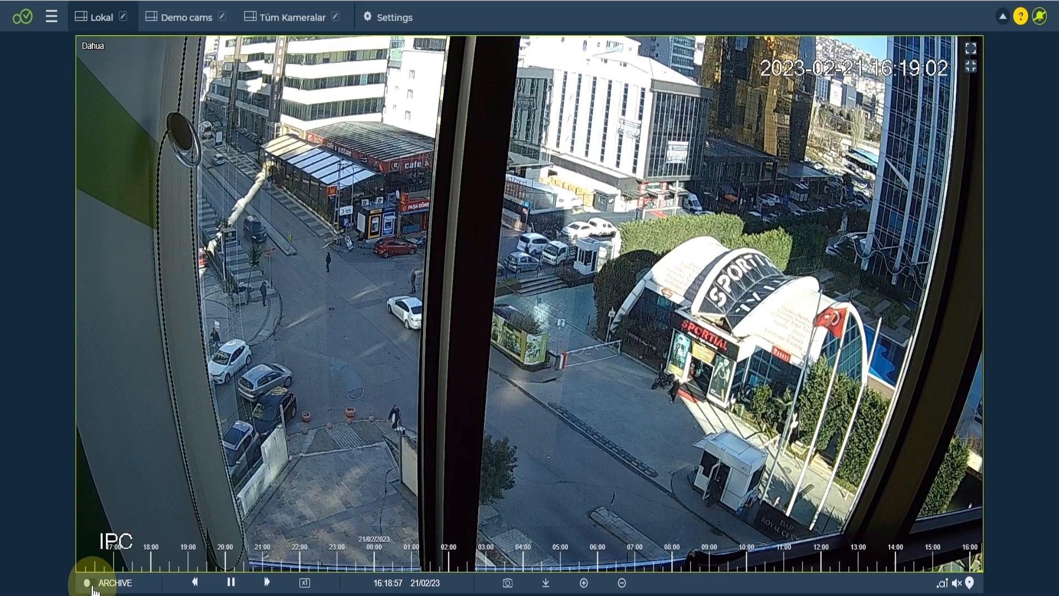
click(93, 584)
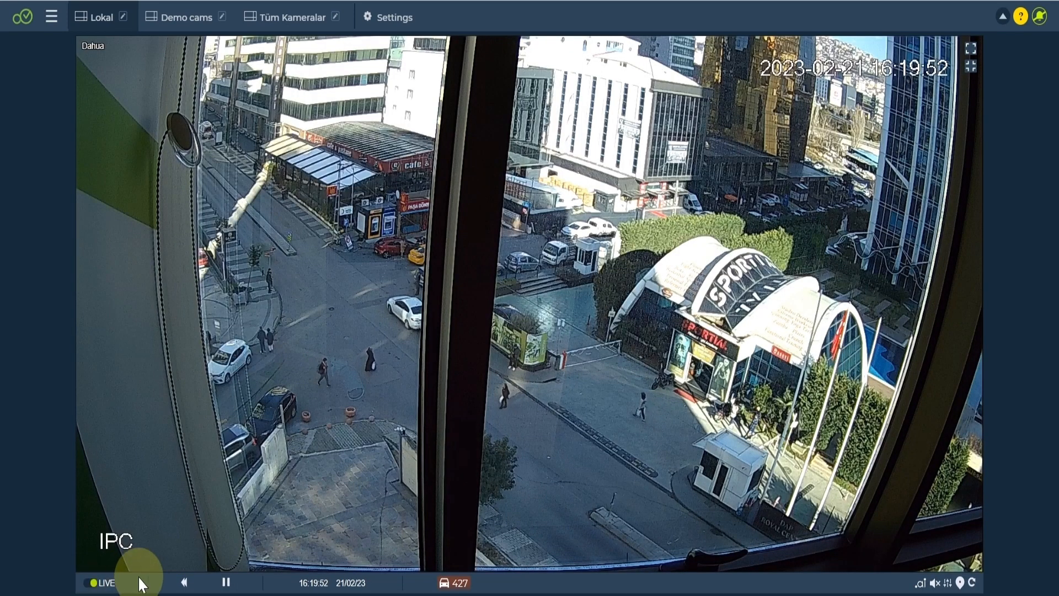
click(226, 583)
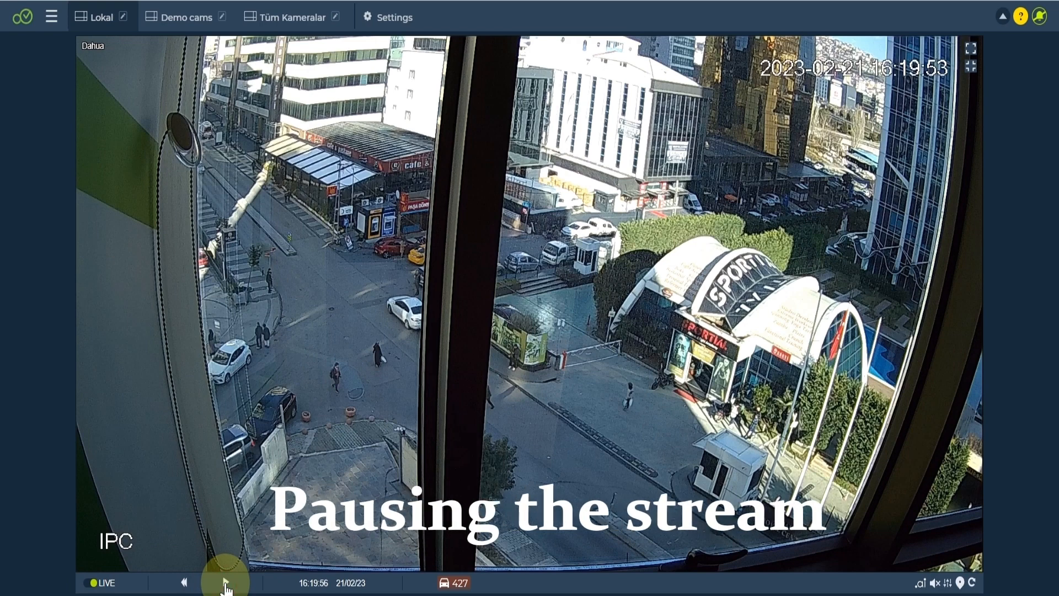
click(225, 583)
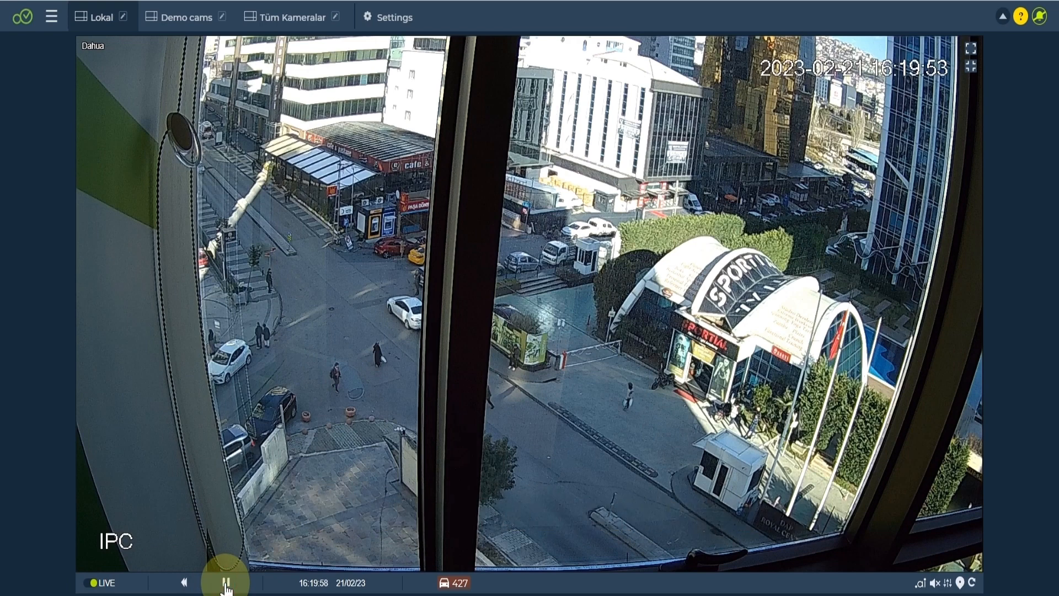
Jump the Dahua camera back into the archive by the predefined interval and return it to live mode.
click(184, 582)
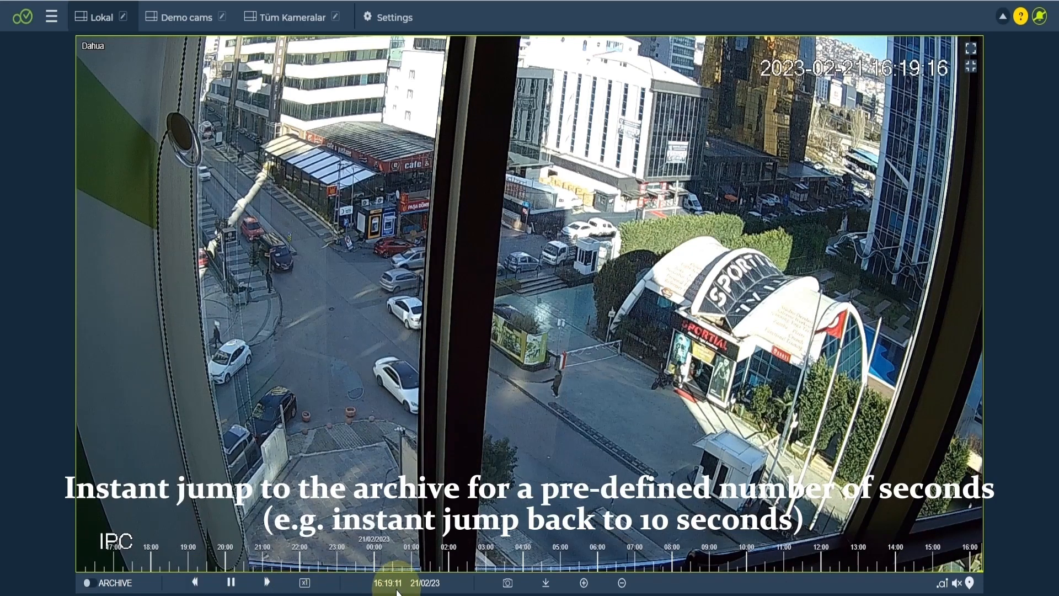
click(86, 583)
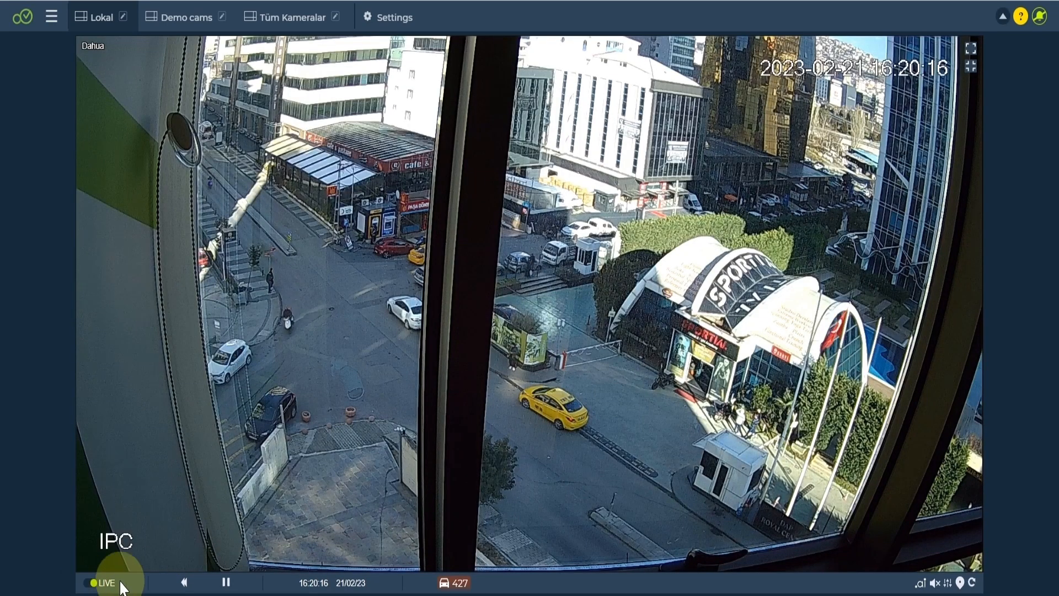
View the Dahua camera's archive from 15:00:00 on 21.02.2023 and return the camera to live mode.
click(314, 584)
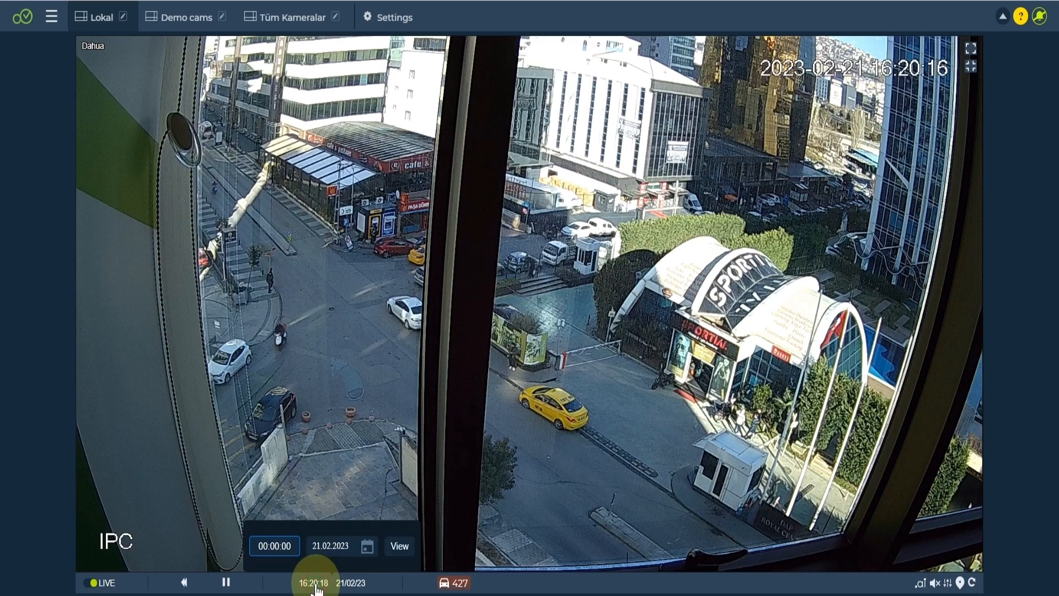
click(271, 543)
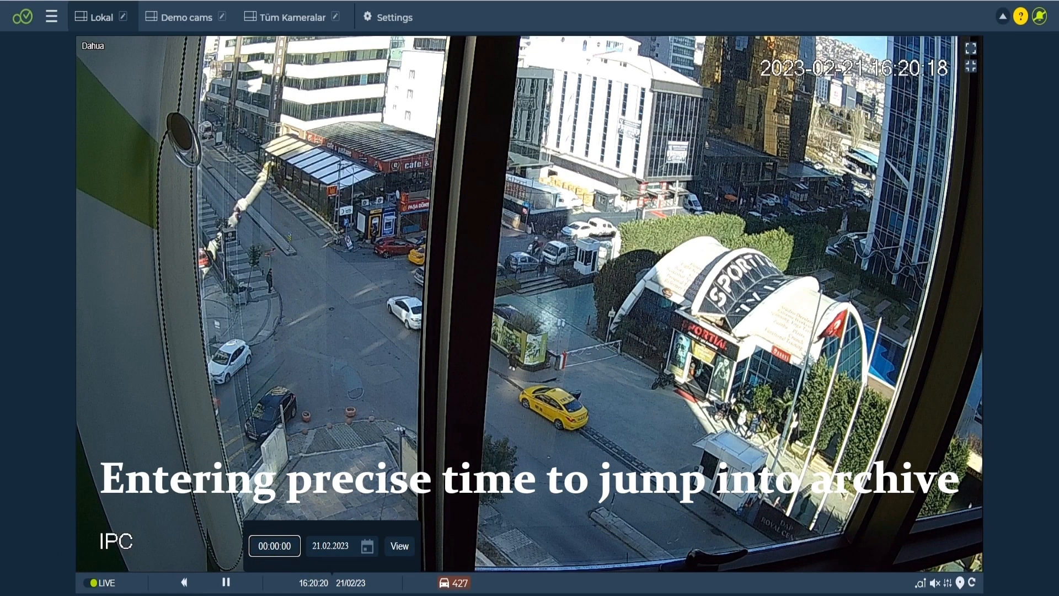
text(15)
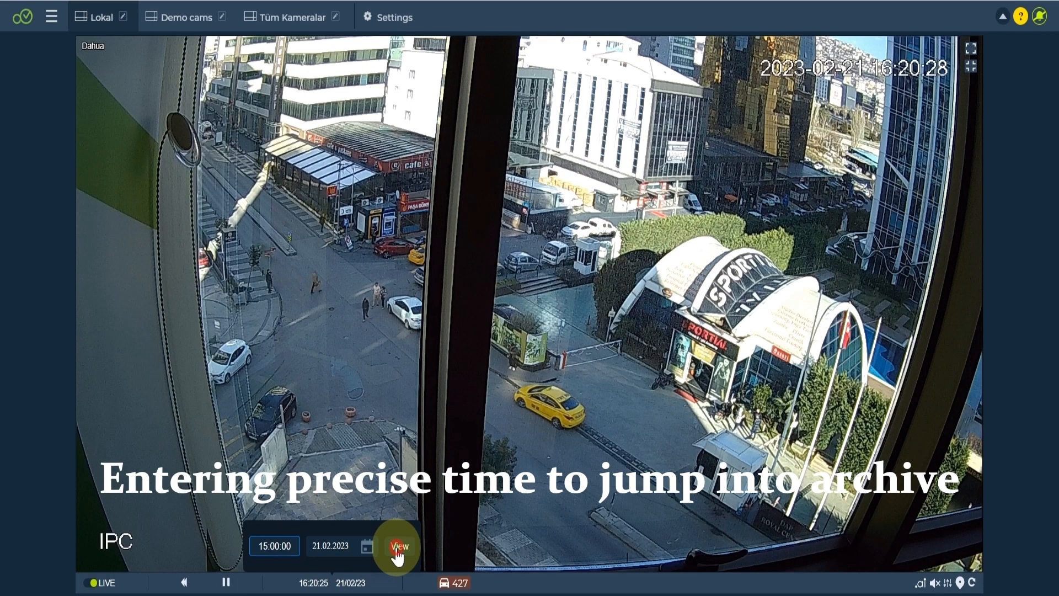
click(396, 549)
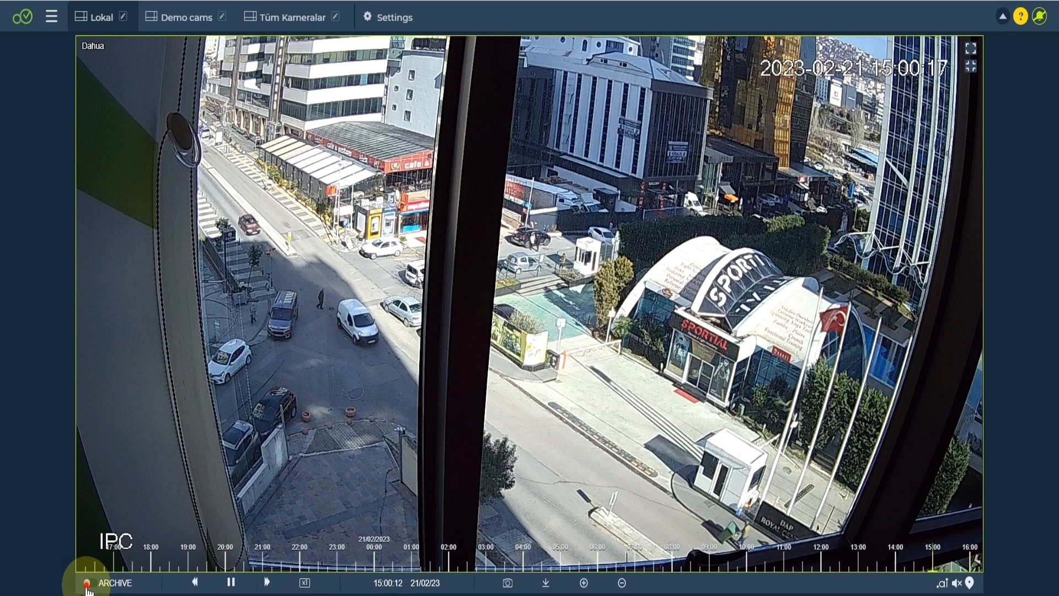
click(88, 584)
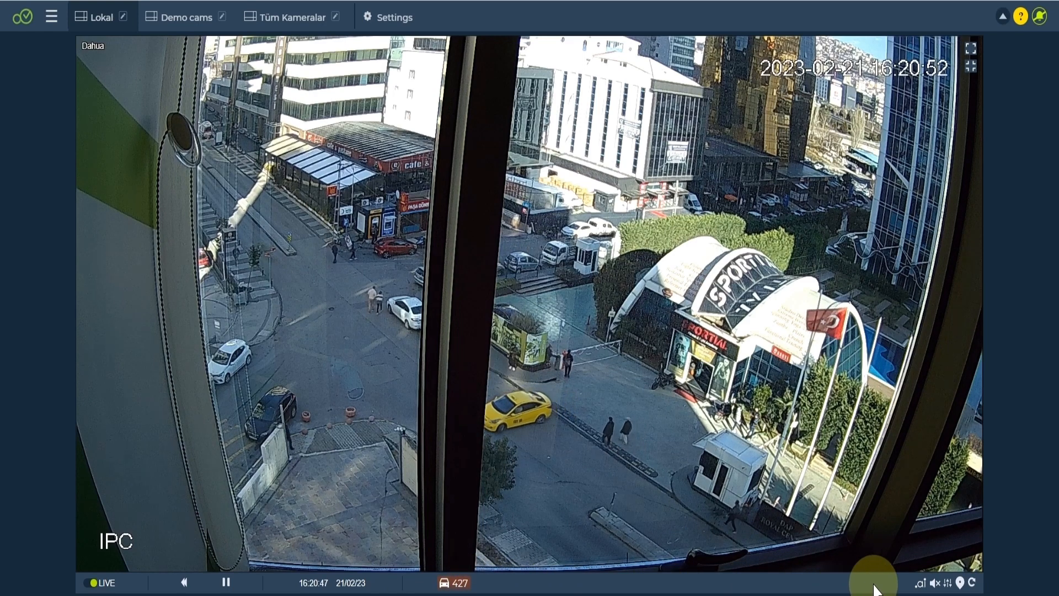
Examine the Dahua camera's object detection analytics settings and close them.
click(920, 584)
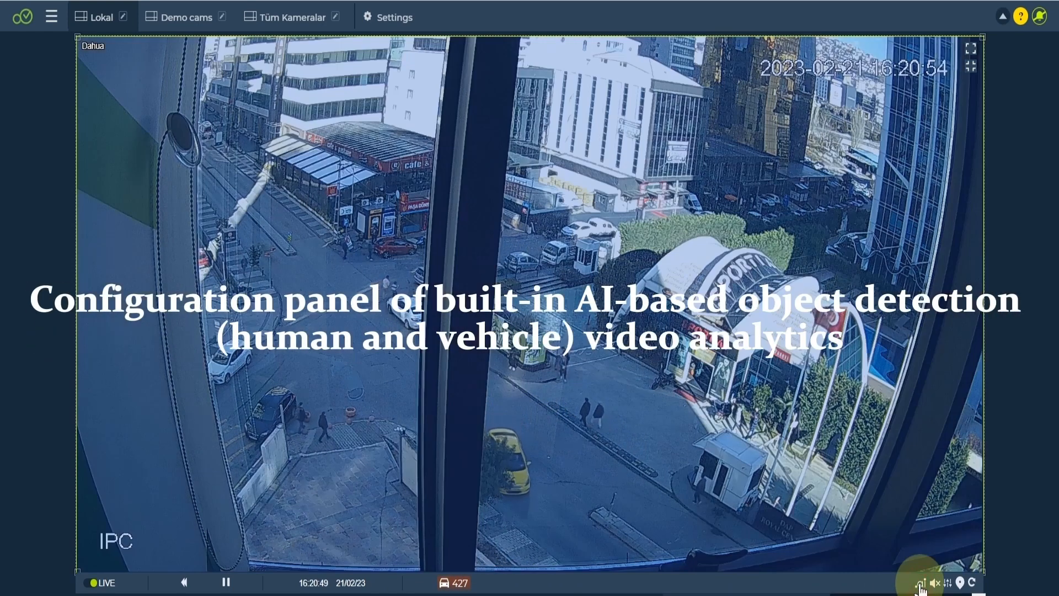
scroll(920, 586, down, 4)
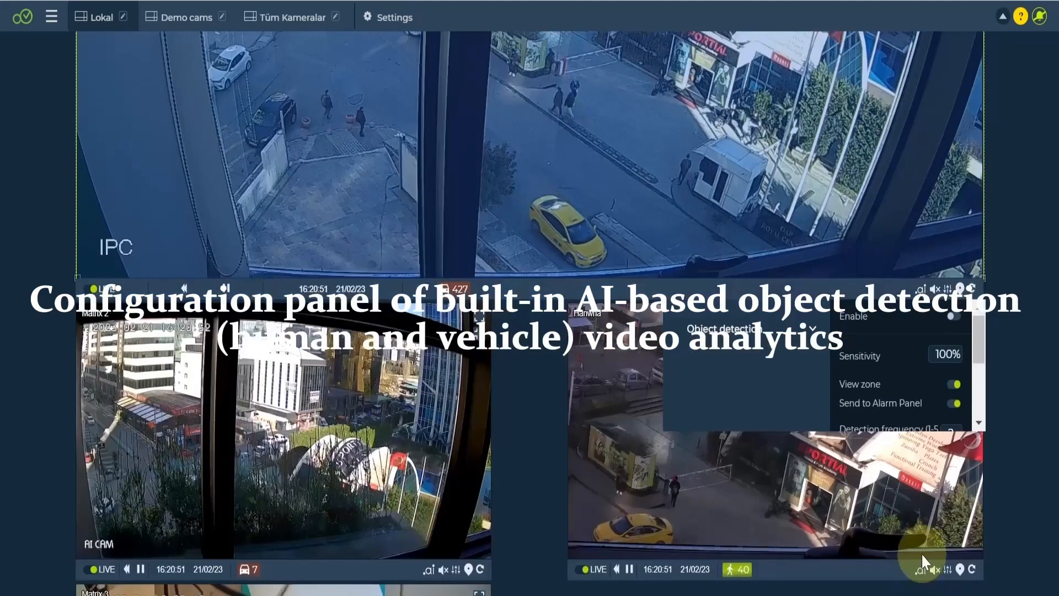
scroll(949, 329, up, 2)
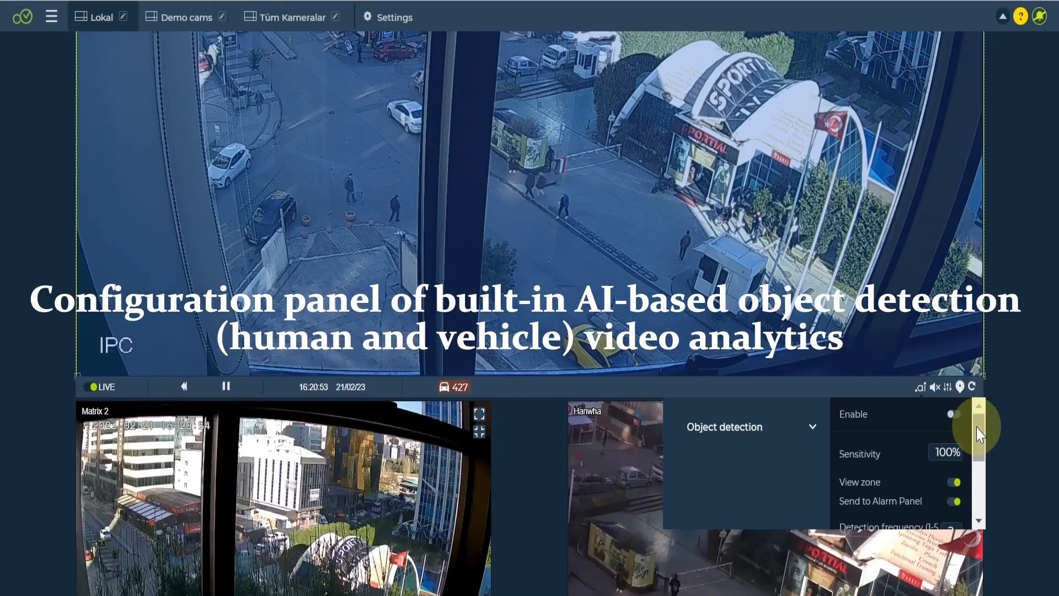
drag(979, 439, 919, 392)
click(920, 387)
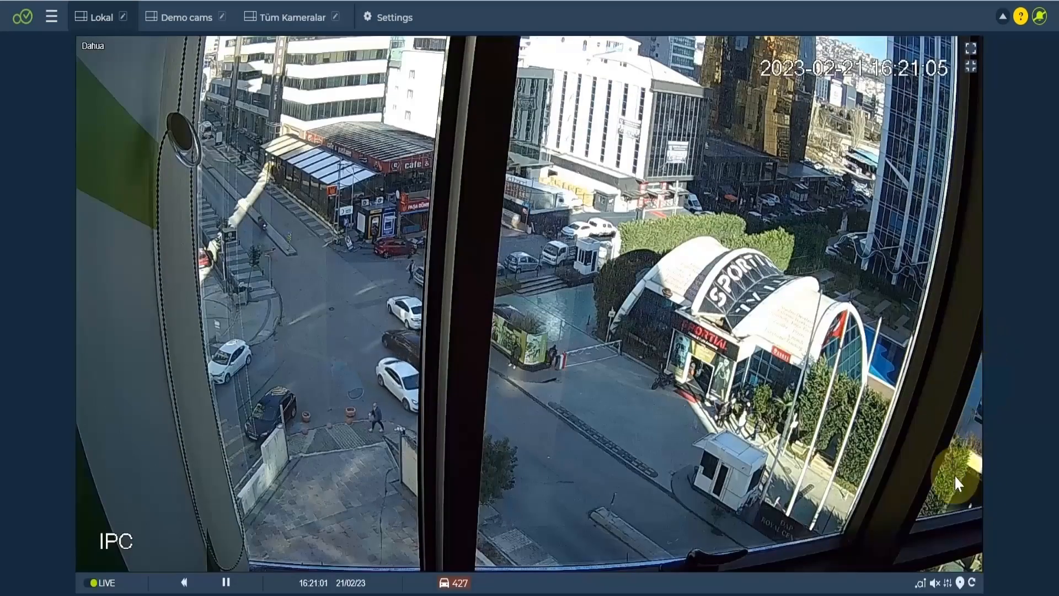
Raise the sound volume of the Dahua camera's microphone slightly and bring it back down to mute.
mouse_move(936, 580)
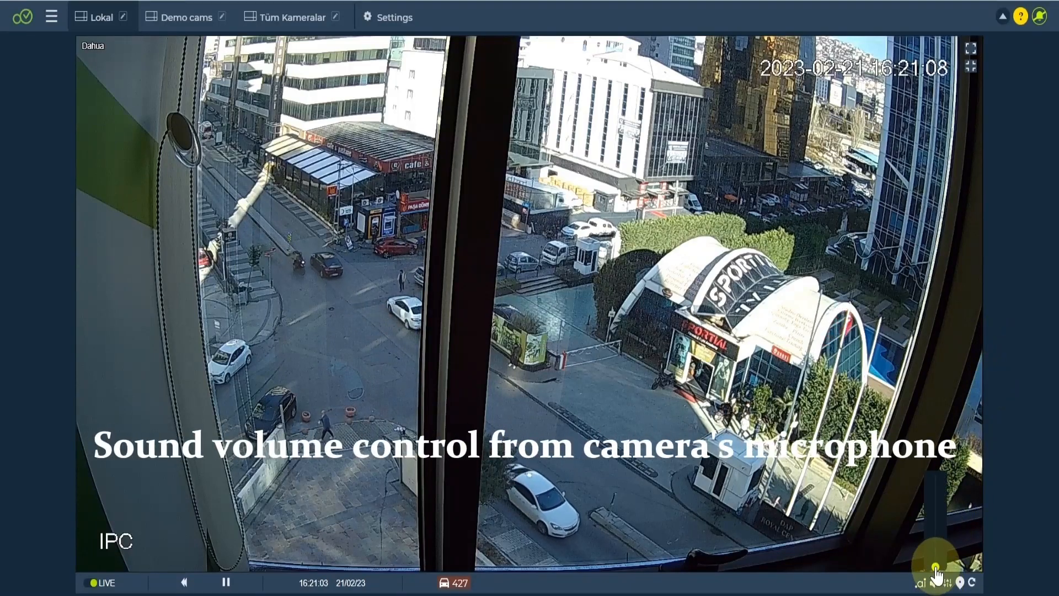
mouse_move(936, 564)
mouse_down()
mouse_move(936, 492)
mouse_move(935, 543)
mouse_up()
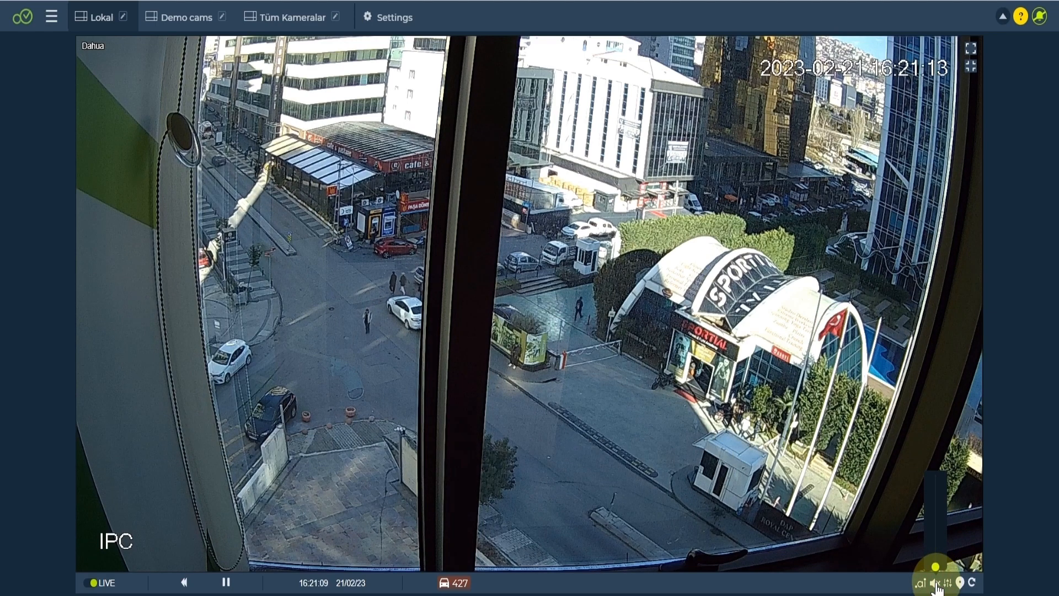
mouse_move(938, 585)
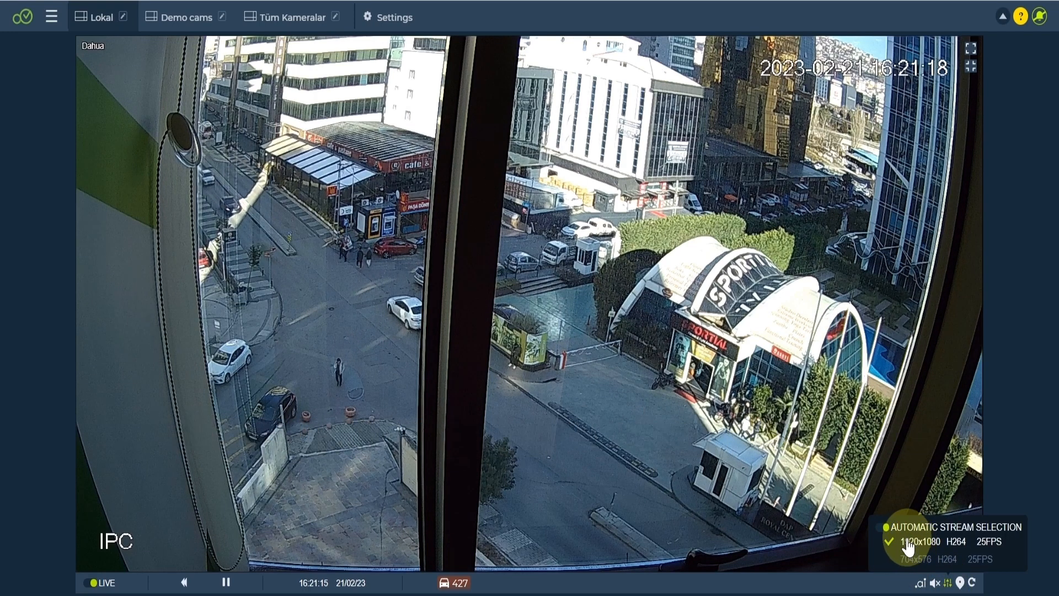
Disable automatic stream selection for the Dahua camera and check its stream resolution in the camera grid before enlarging it again.
click(885, 527)
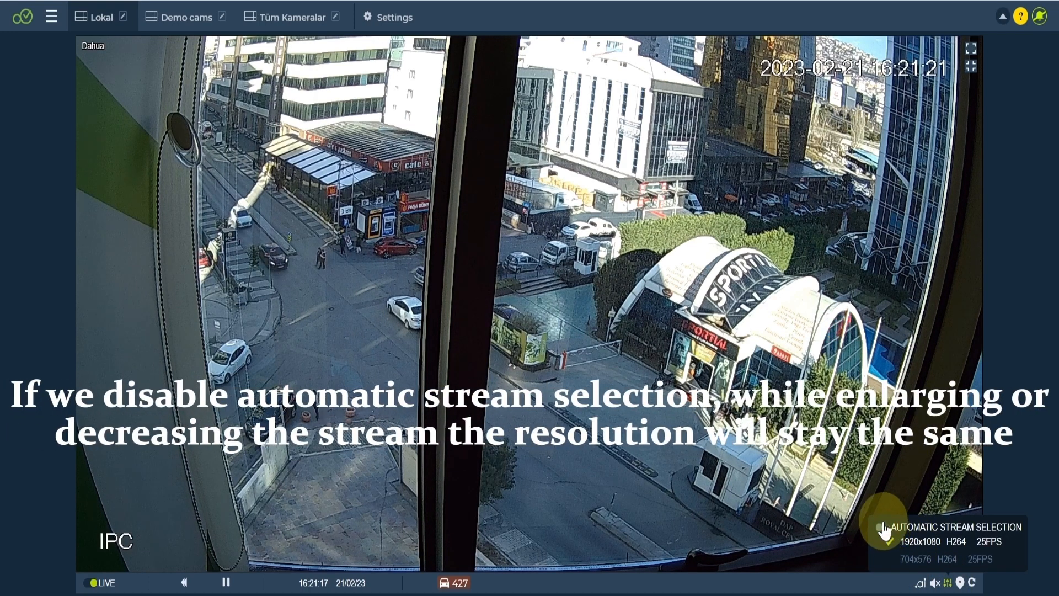
double_click(714, 301)
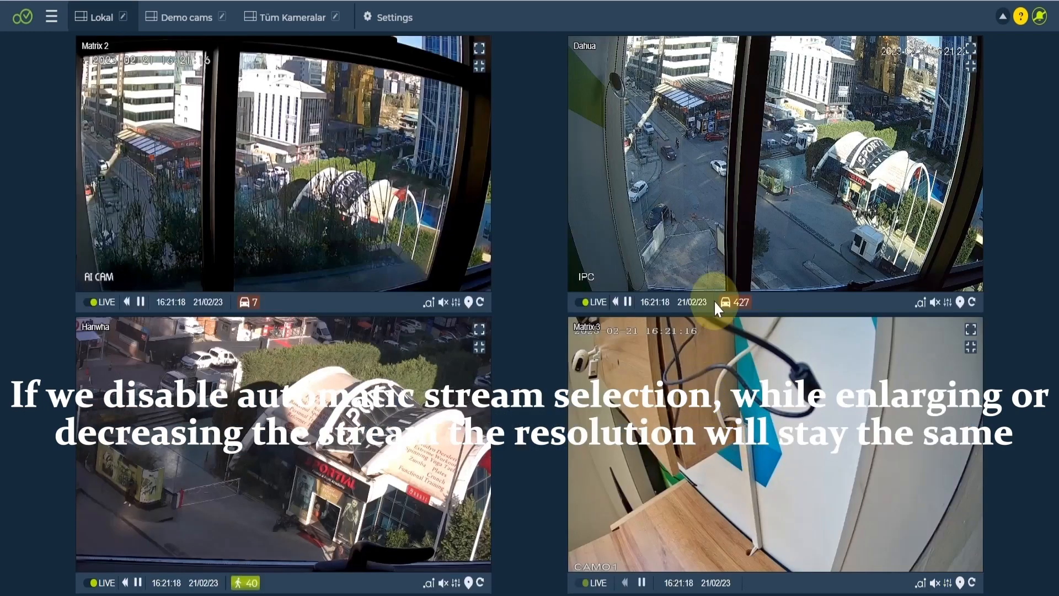
click(945, 304)
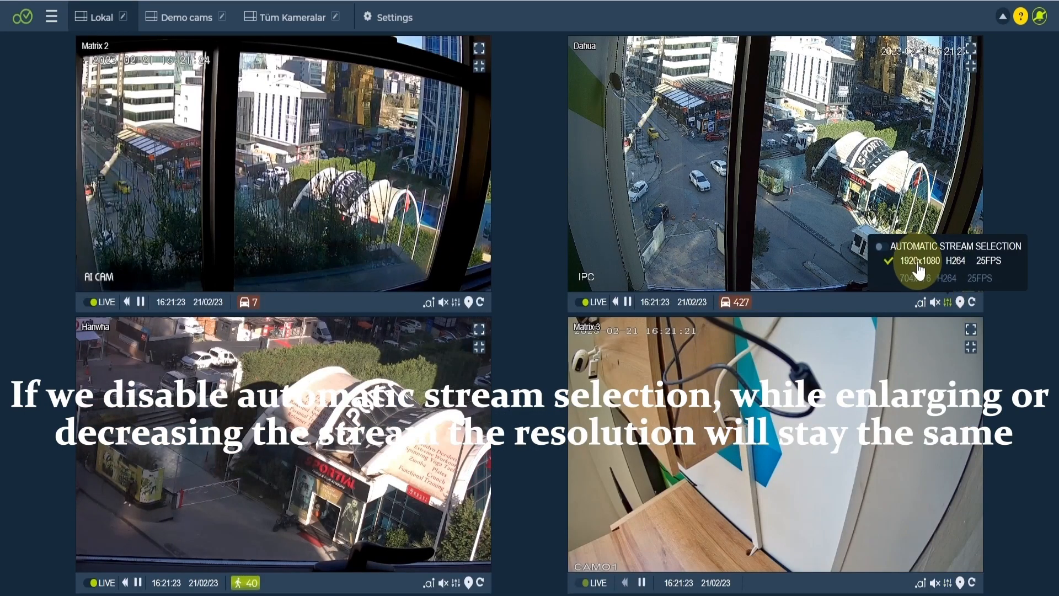
double_click(748, 231)
Re-enable automatic stream selection for the Dahua camera and check the selected resolution in both the grid and the enlarged view.
click(949, 581)
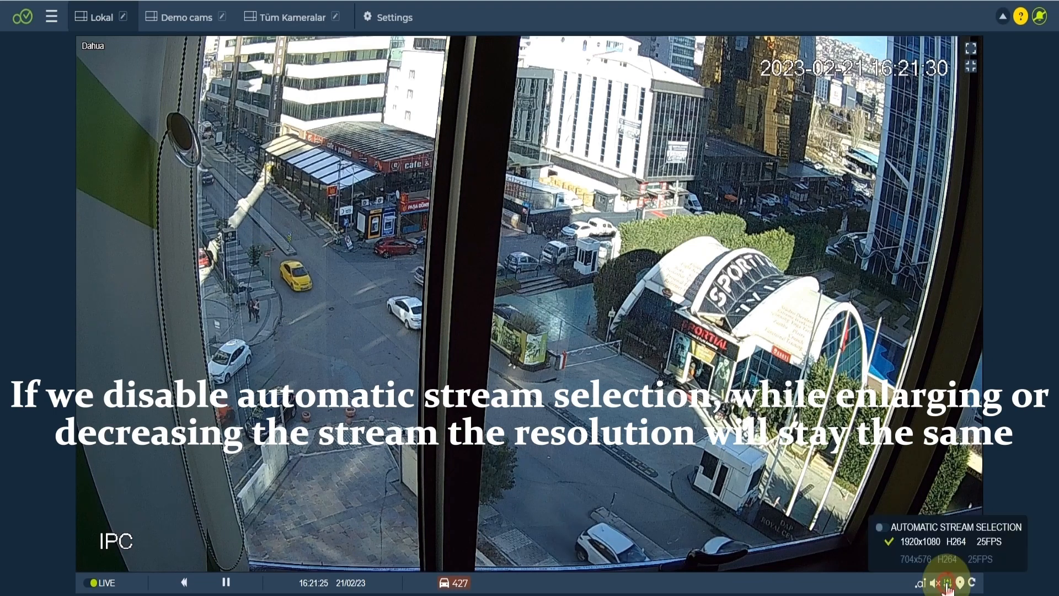
click(883, 528)
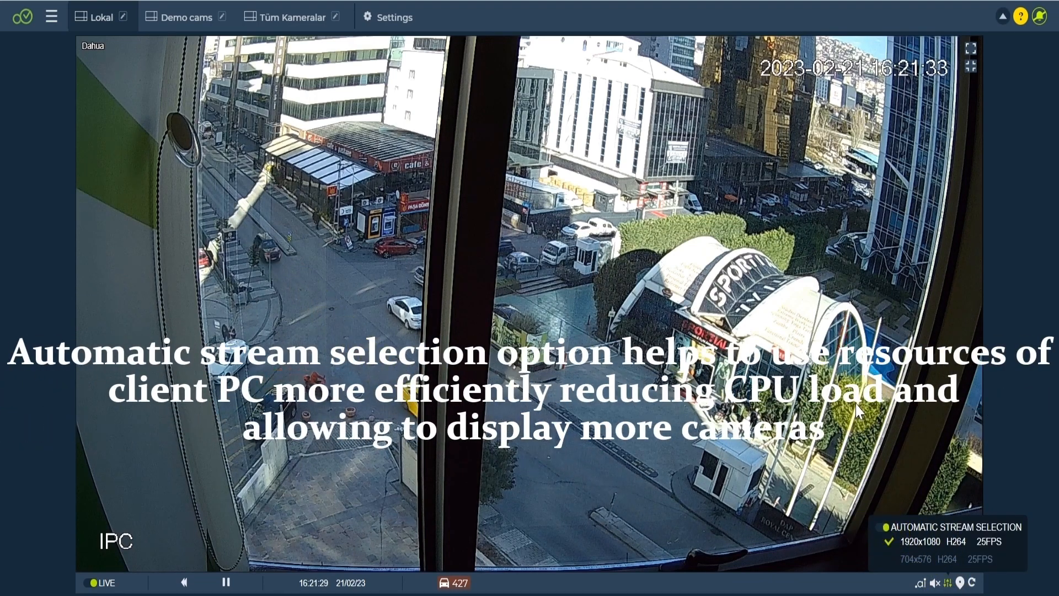
double_click(860, 284)
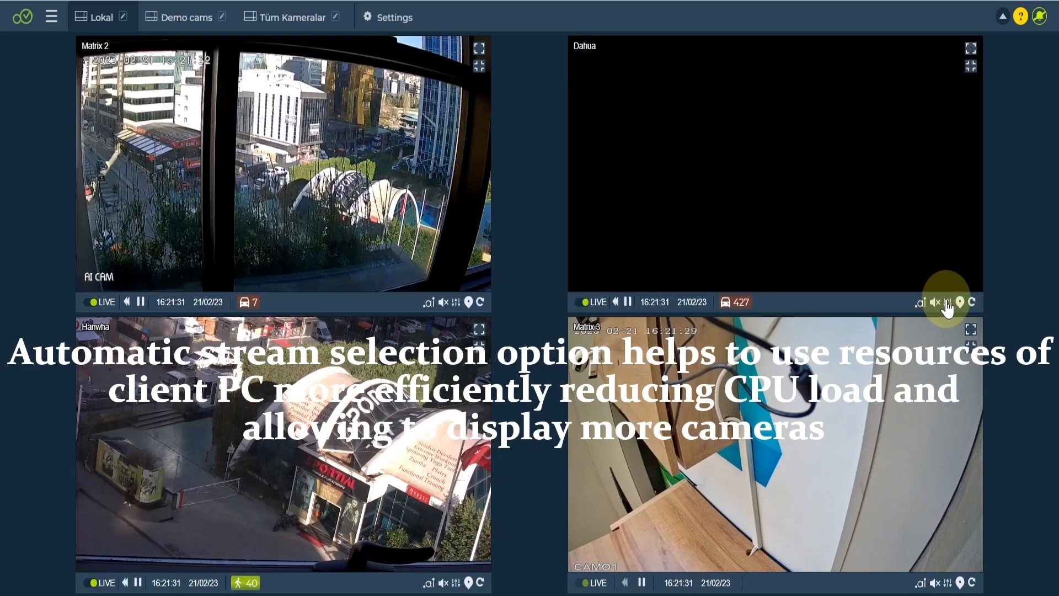
click(946, 304)
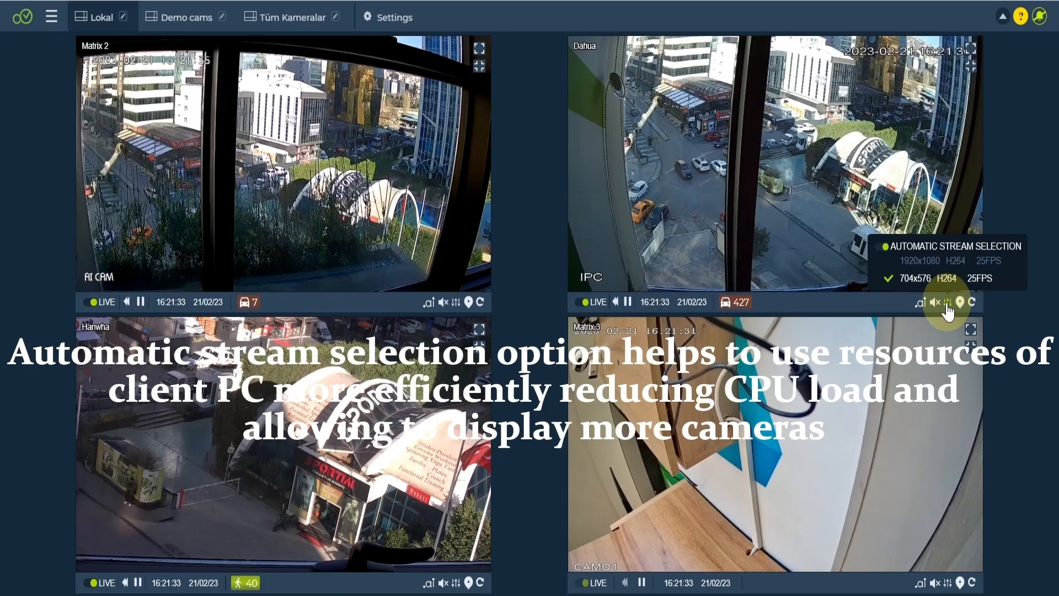
double_click(804, 241)
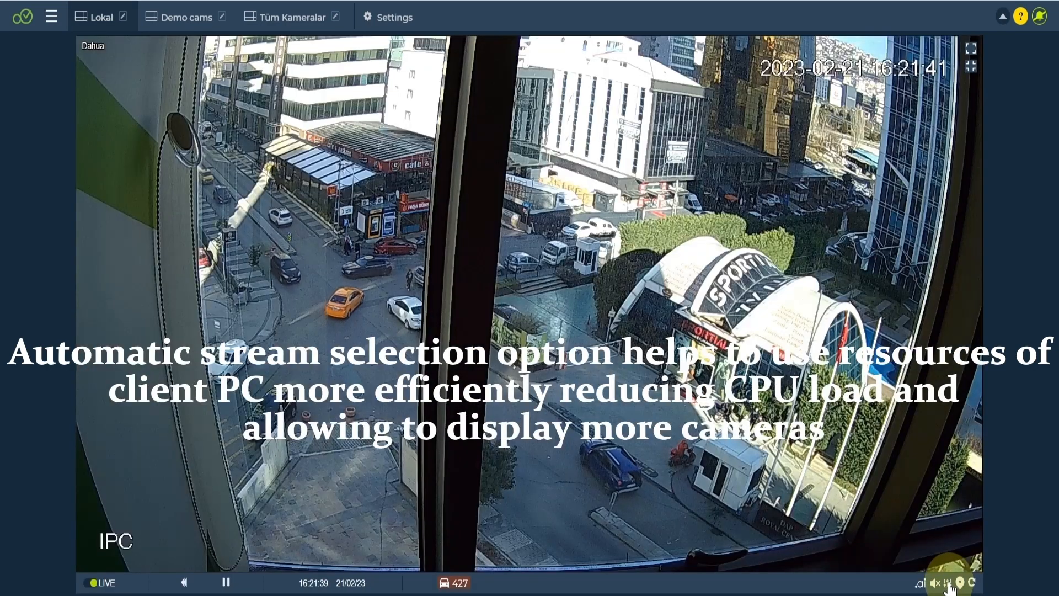
click(947, 583)
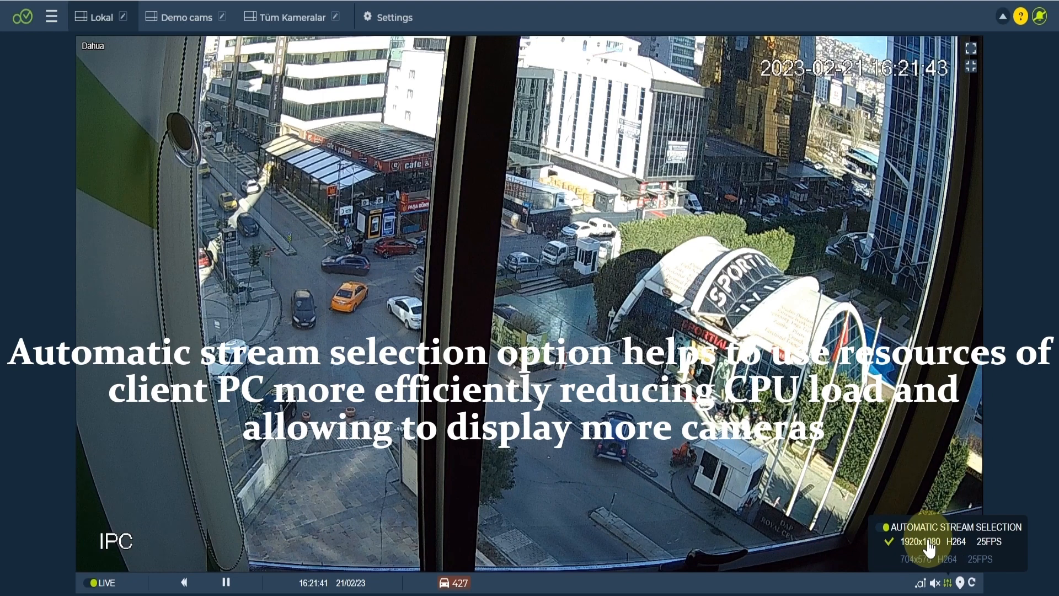
View the Dahua camera's location on the map in enlarged and normal size, close the map, and refresh the camera stream.
click(959, 582)
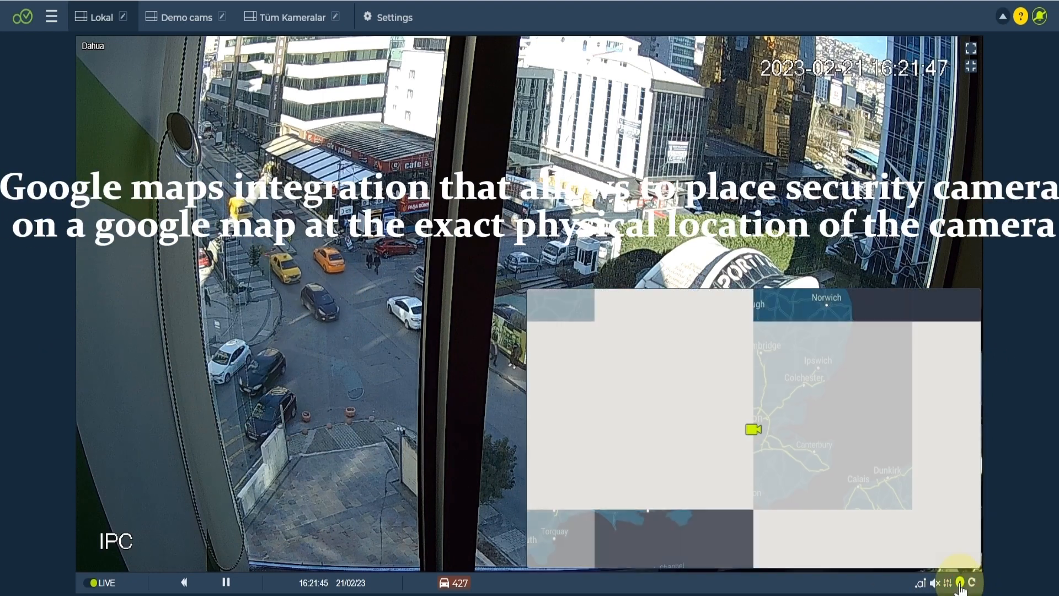
click(962, 312)
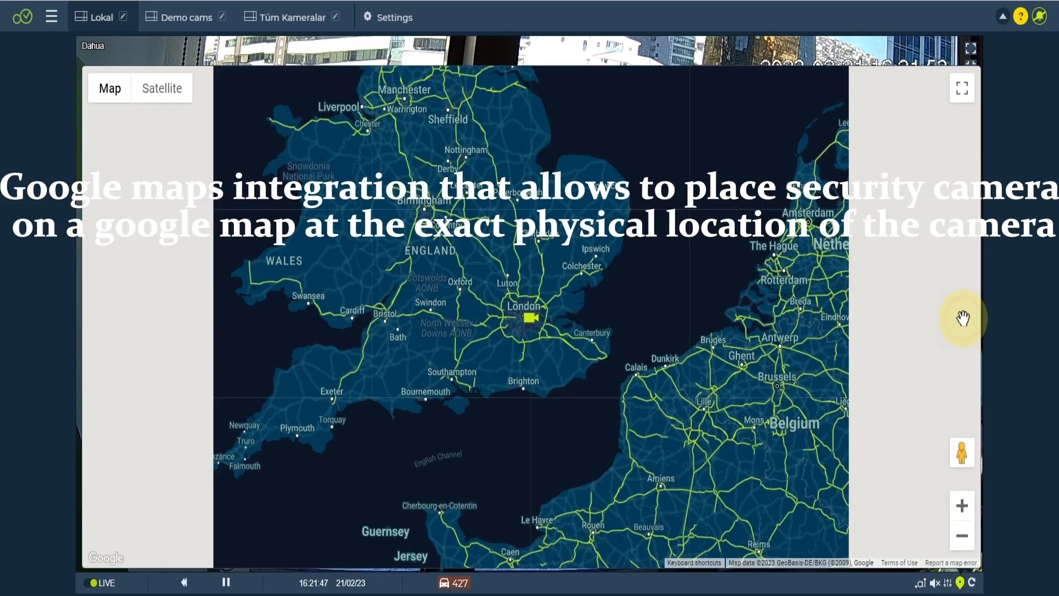
click(963, 99)
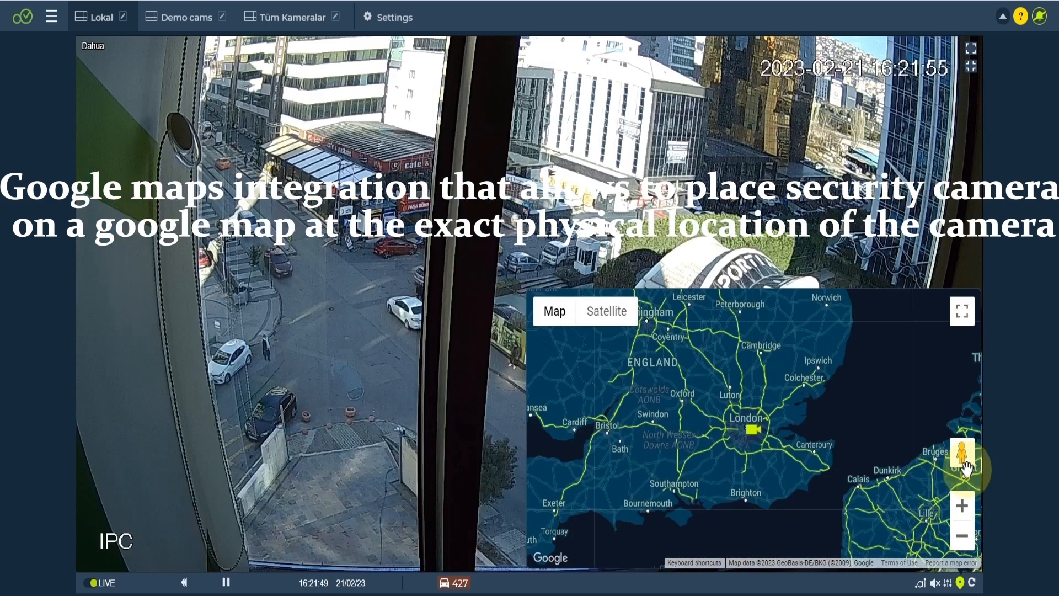
click(960, 582)
click(972, 584)
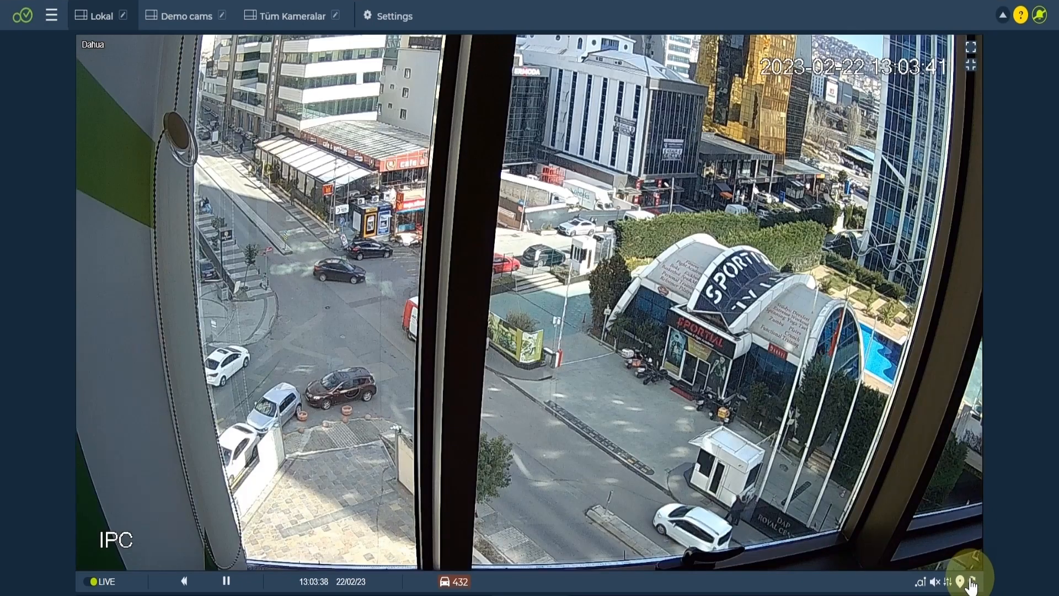
Open the demo camera view and switch the Demo 4 camera to archive playback.
click(184, 15)
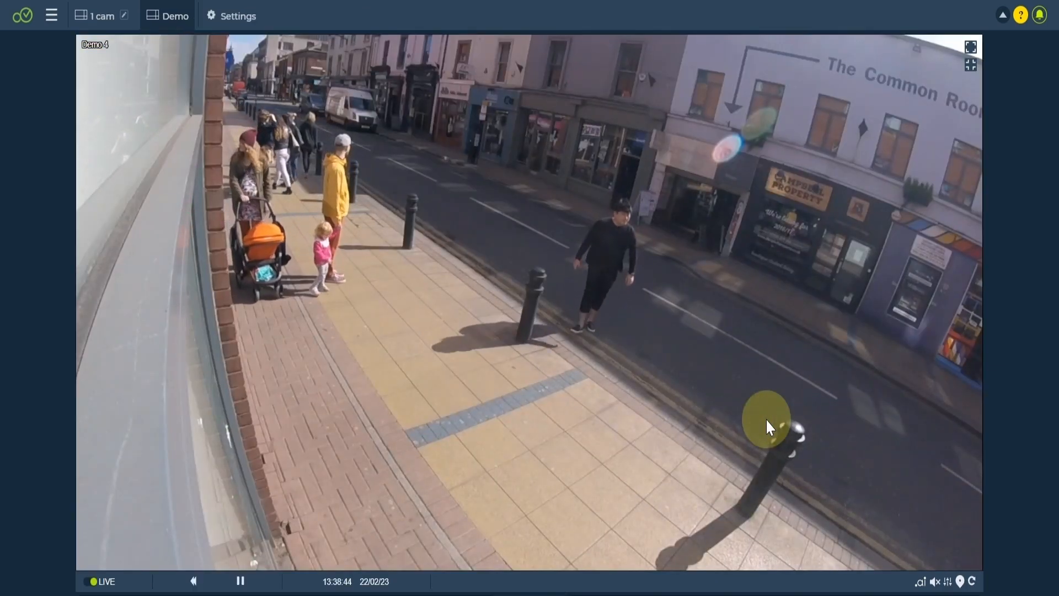
click(95, 581)
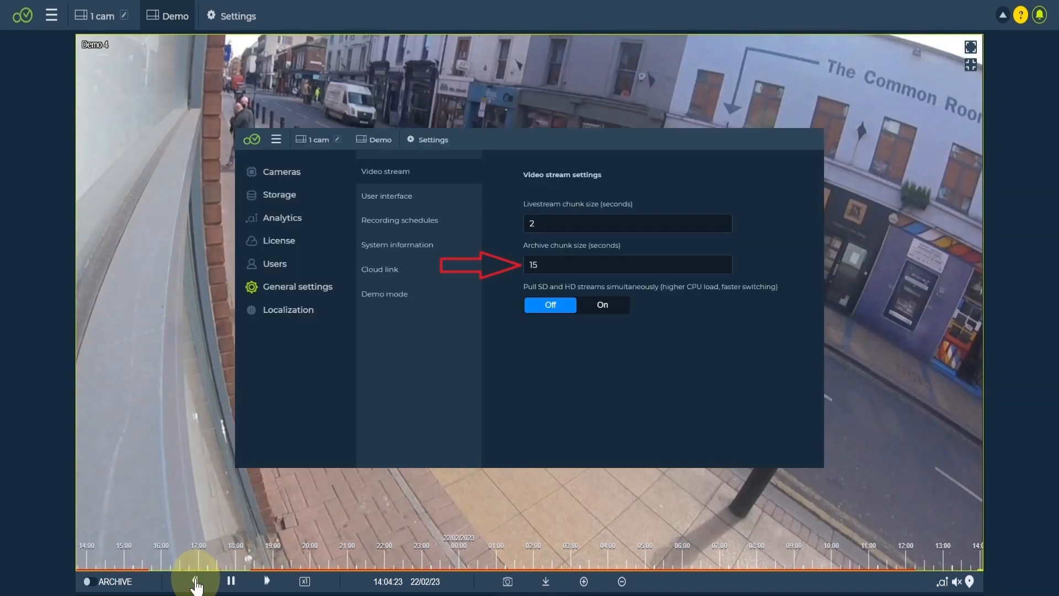
Jump the Demo 4 archive playback back by one interval and pause the video.
click(194, 581)
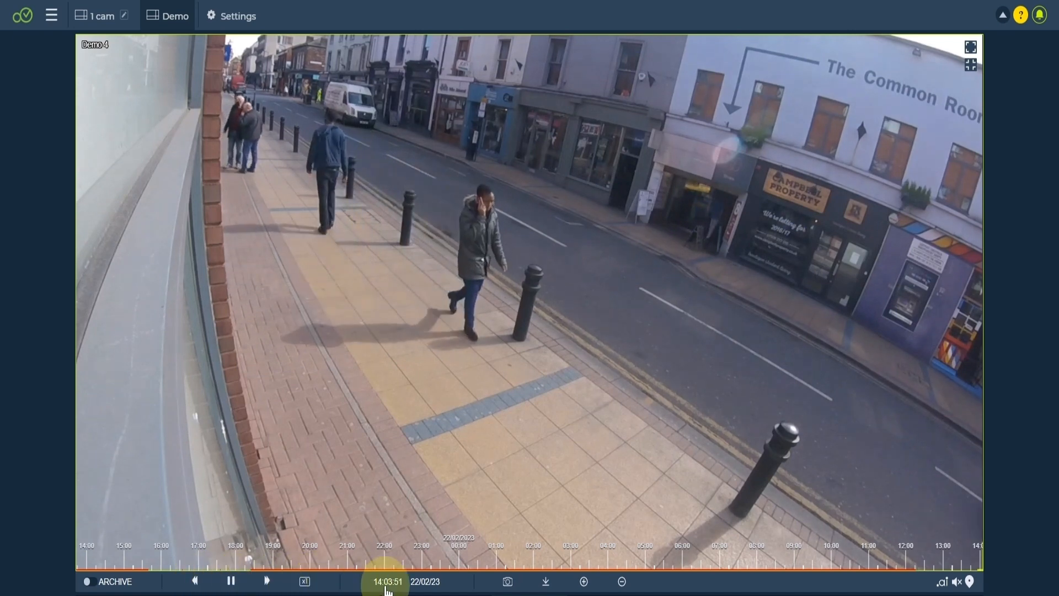
click(231, 581)
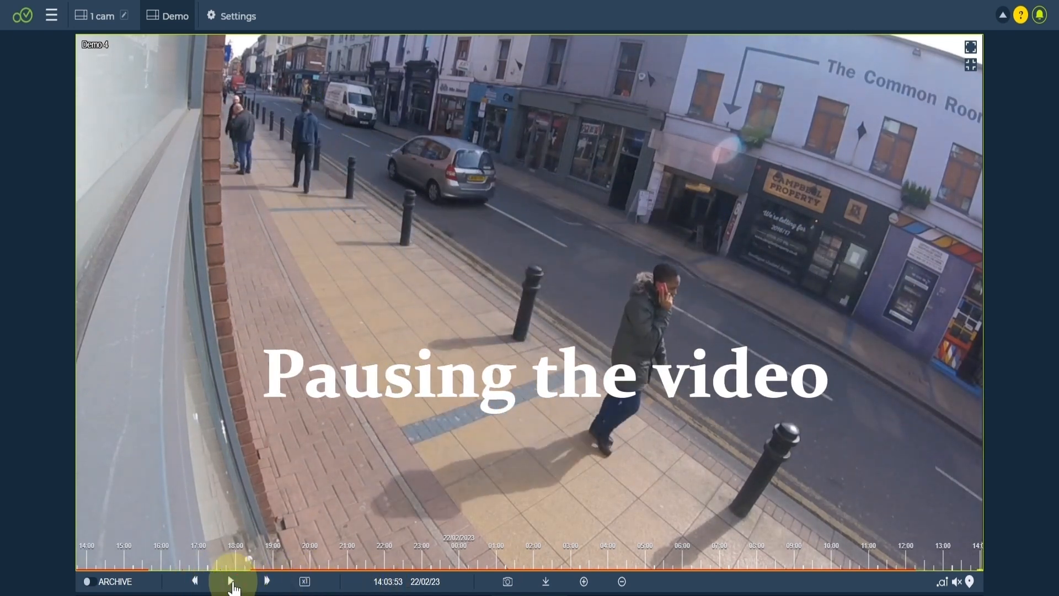
Resume the Demo 4 archive playback, save a snapshot of the video, and open the downloaded JPG image.
click(232, 583)
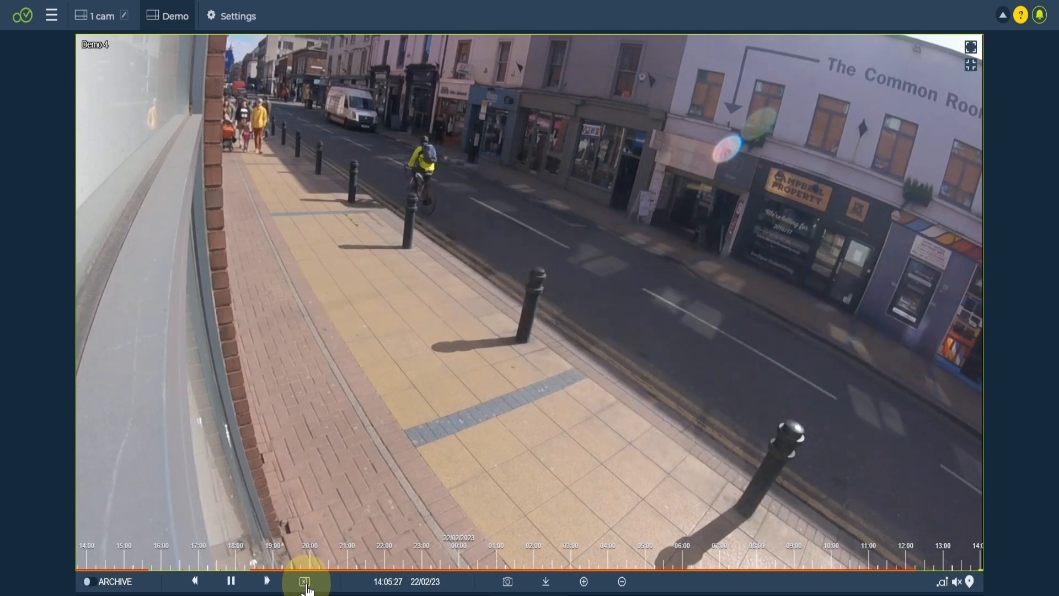
click(507, 582)
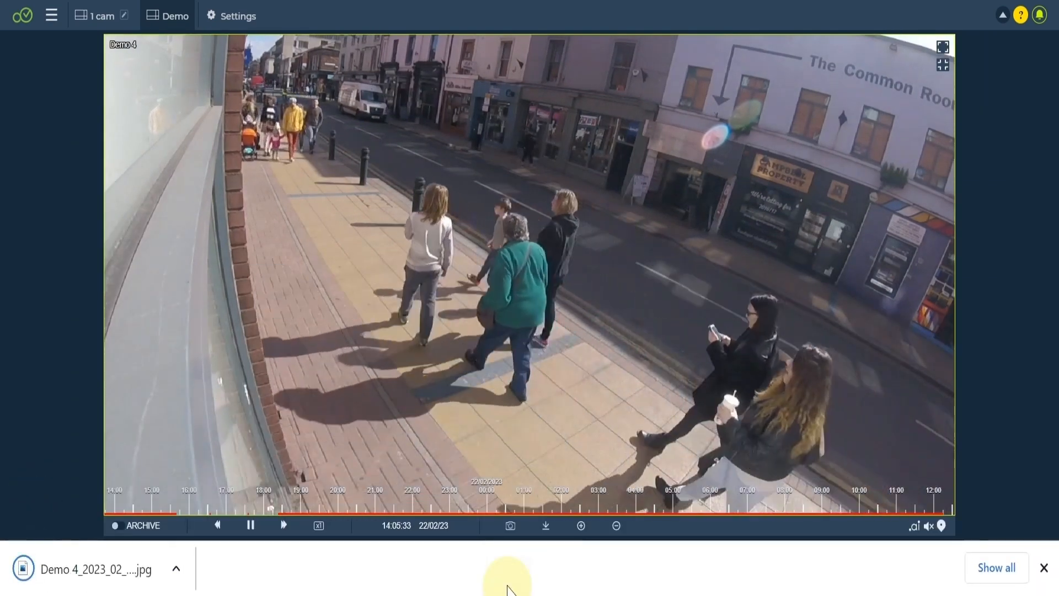
click(131, 574)
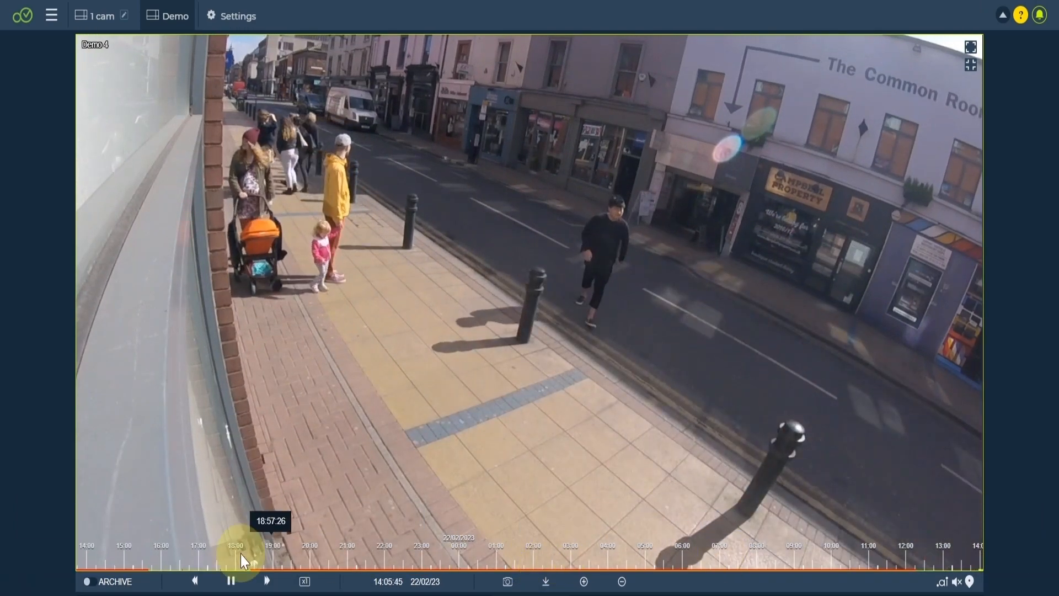
Mark the recorded period from about 17:04:58 to 17:09:58 on the archive timeline and open the video export settings.
double_click(187, 555)
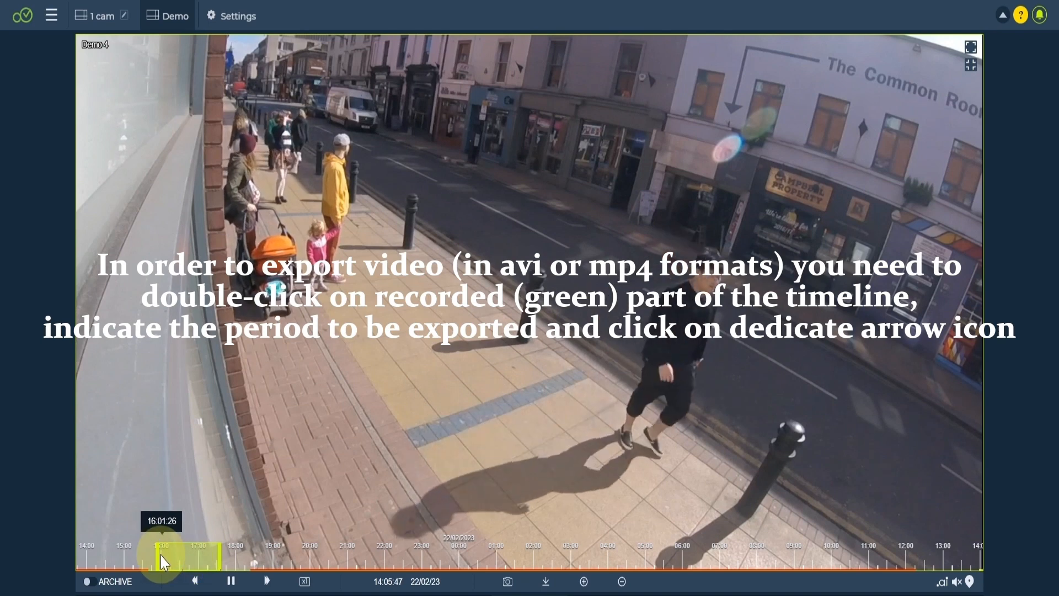
drag(156, 555, 210, 565)
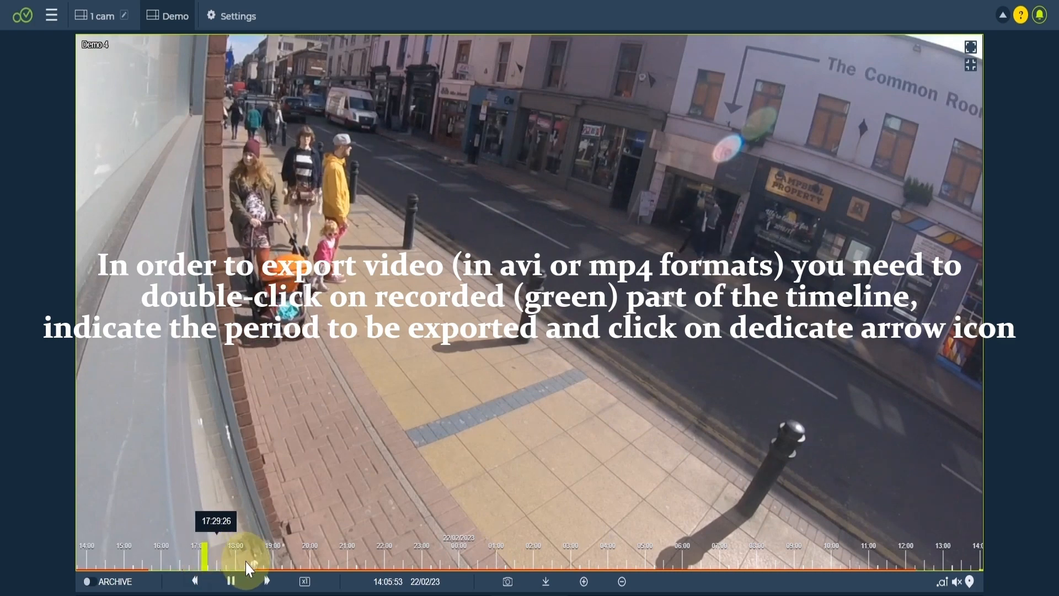
click(546, 583)
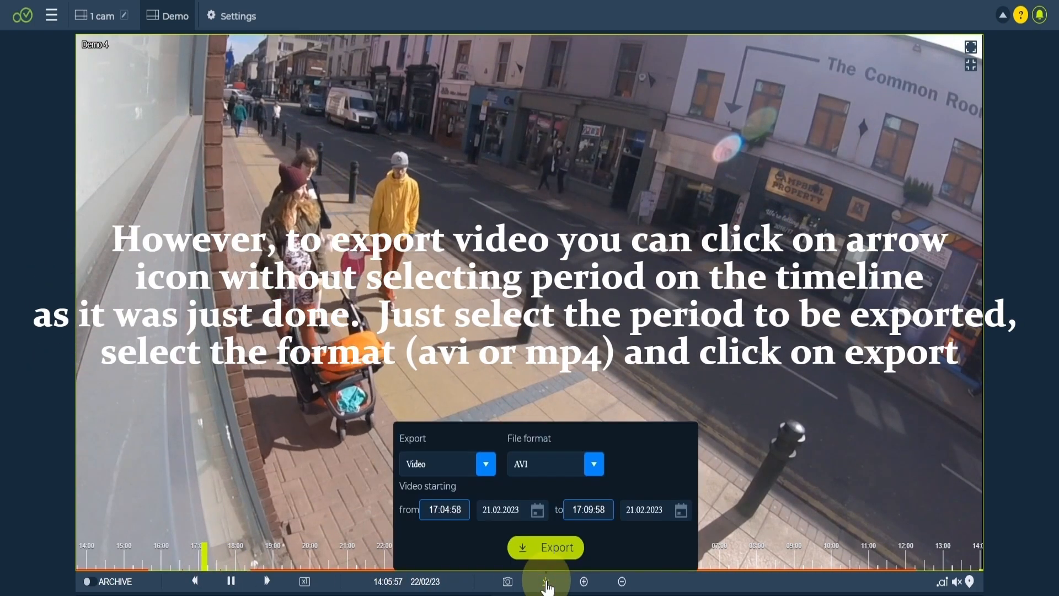
Set the export's end time to 17:05:58, choose MP4 as the file format, and export the video.
click(587, 520)
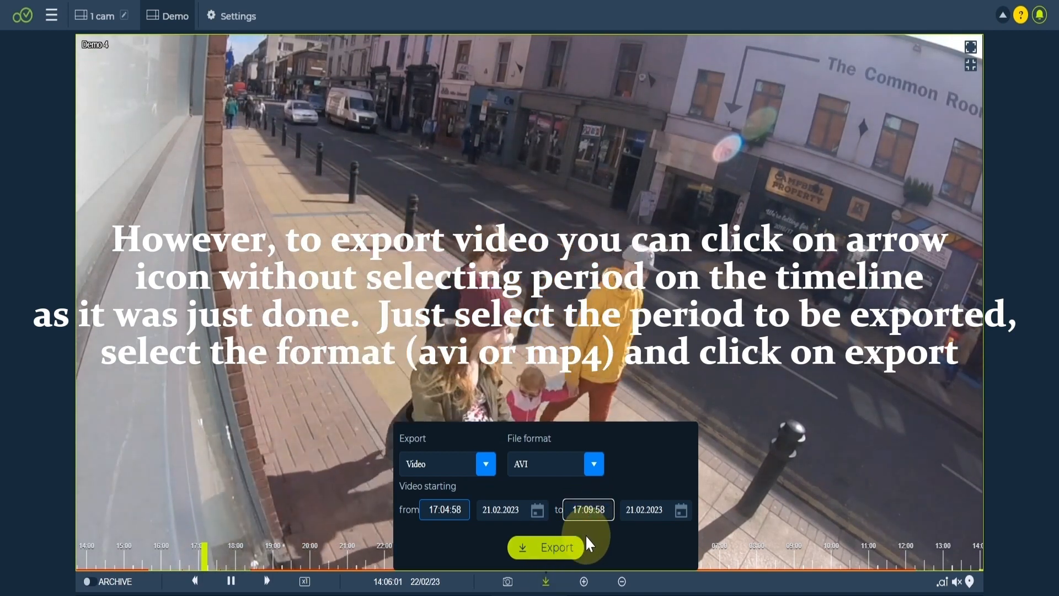
text(5)
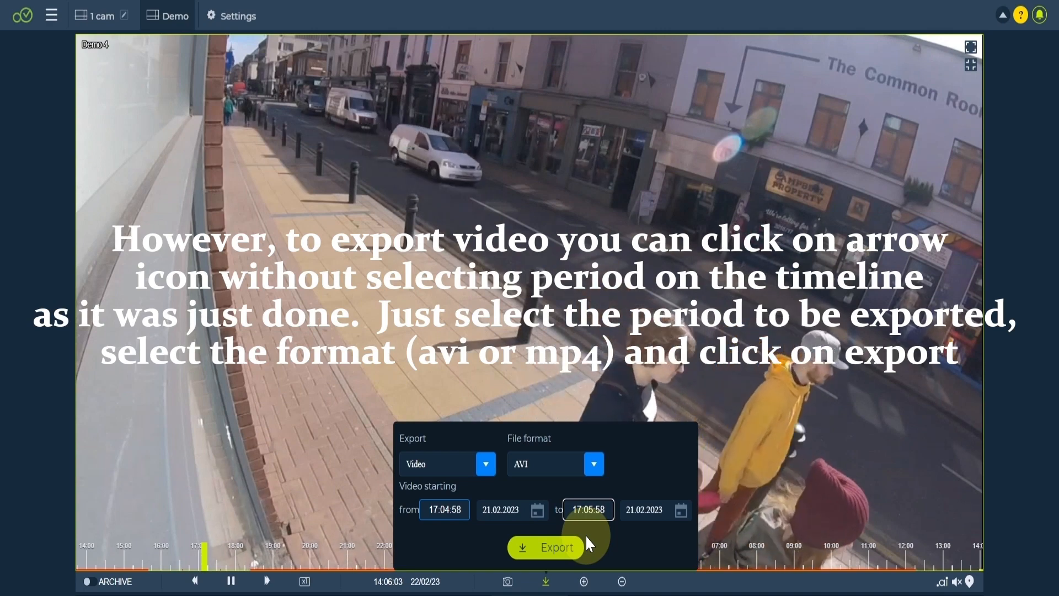
click(543, 479)
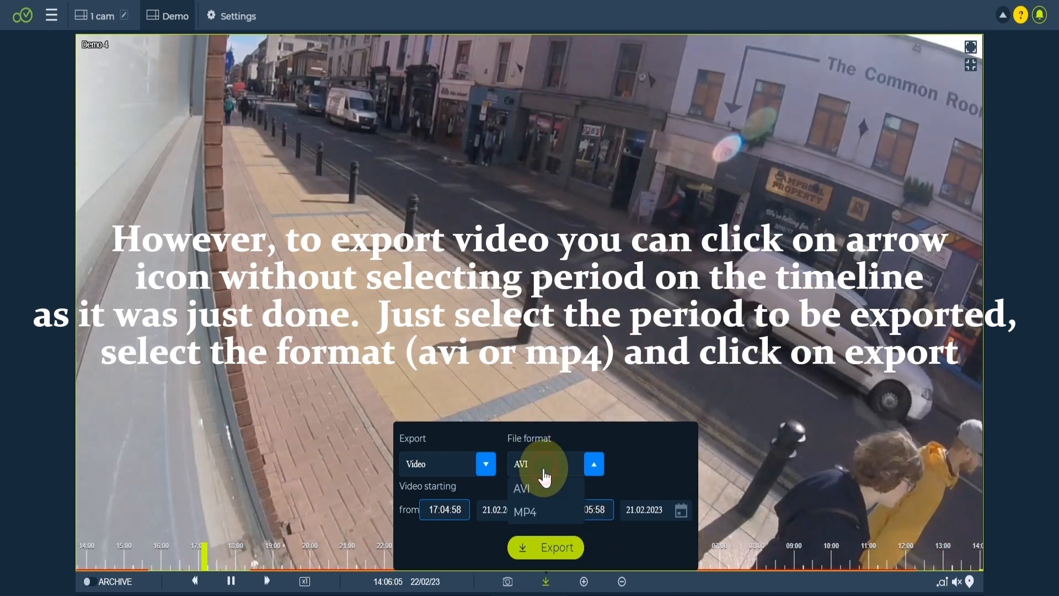
click(532, 511)
click(549, 556)
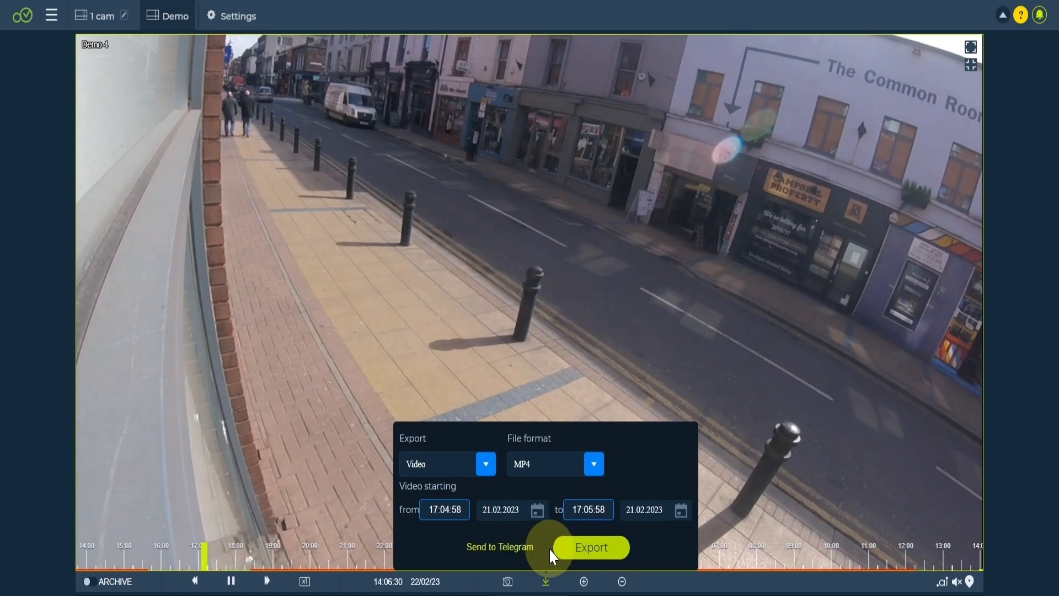
Try the Telegram sending option for the exported clip, and download the MP4 file directly and open it.
click(493, 549)
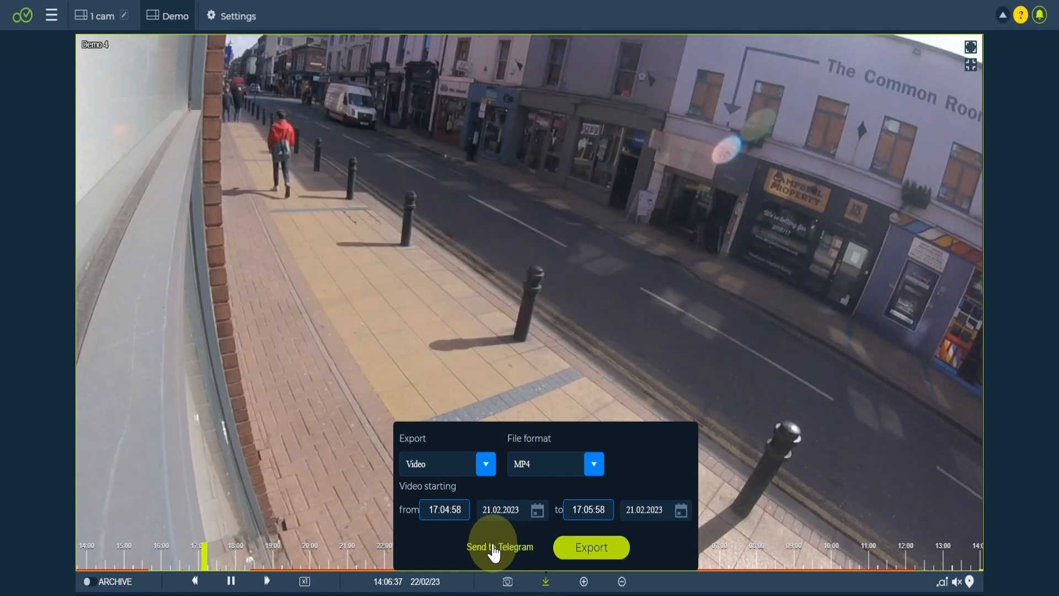
click(605, 547)
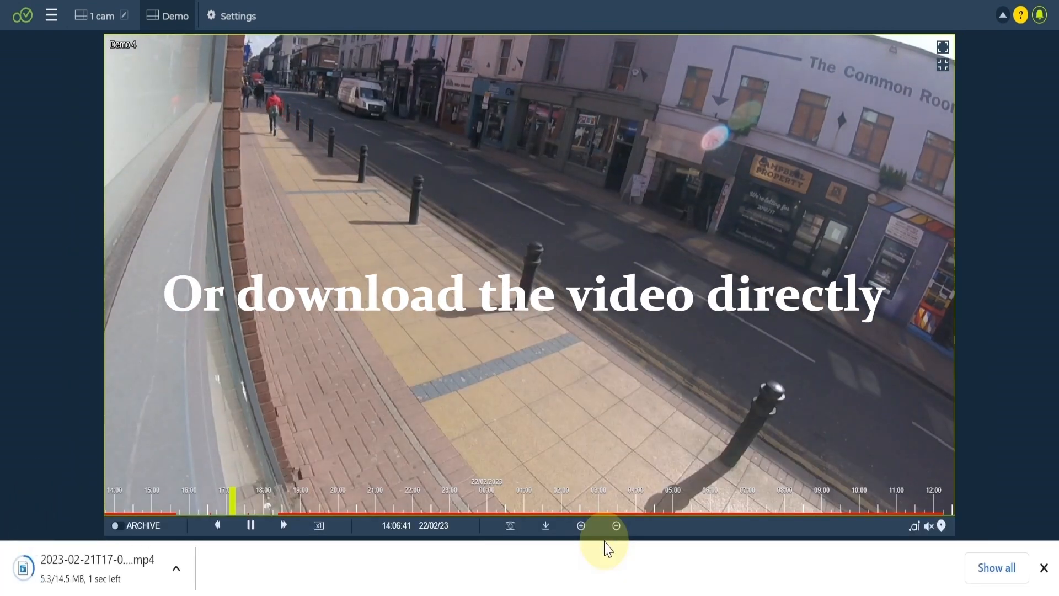
click(117, 565)
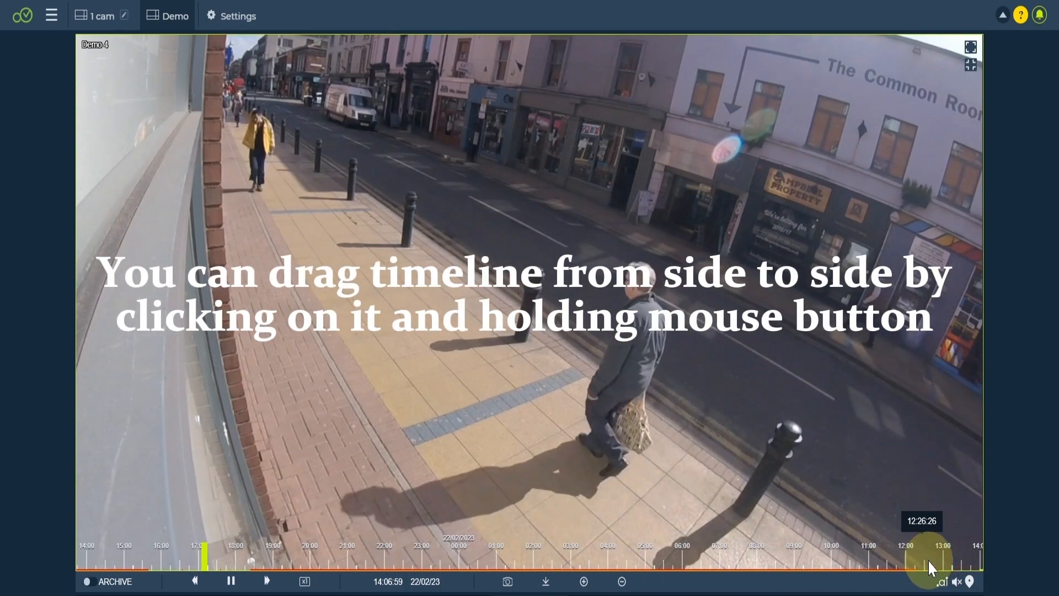
Shift the archive timeline to the recorded period and jump the playback to about 18:06 on 21/02/23.
drag(224, 558, 196, 558)
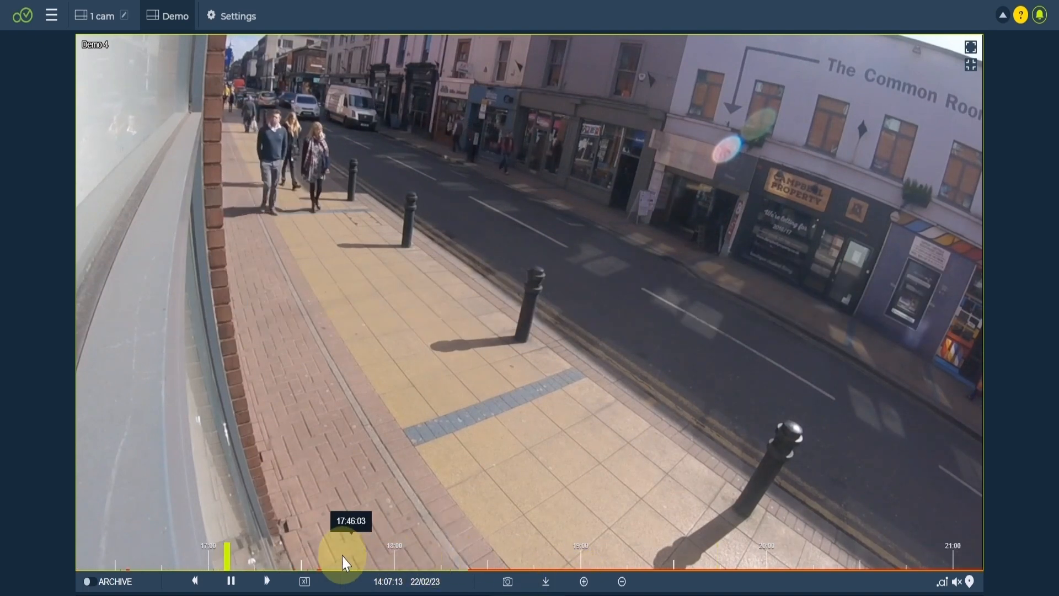
drag(379, 560, 522, 561)
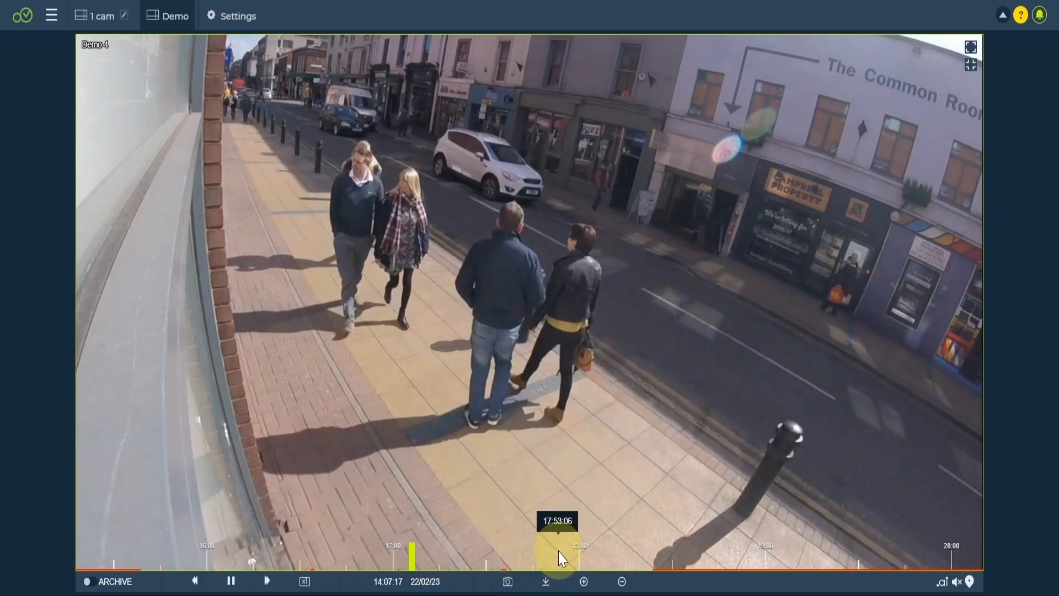
click(558, 552)
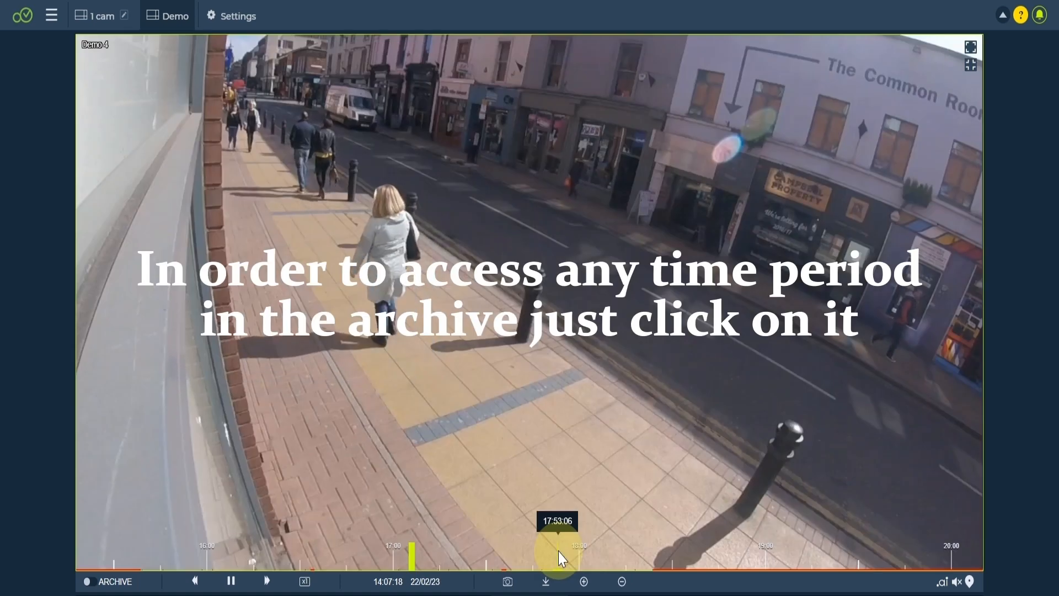
click(599, 556)
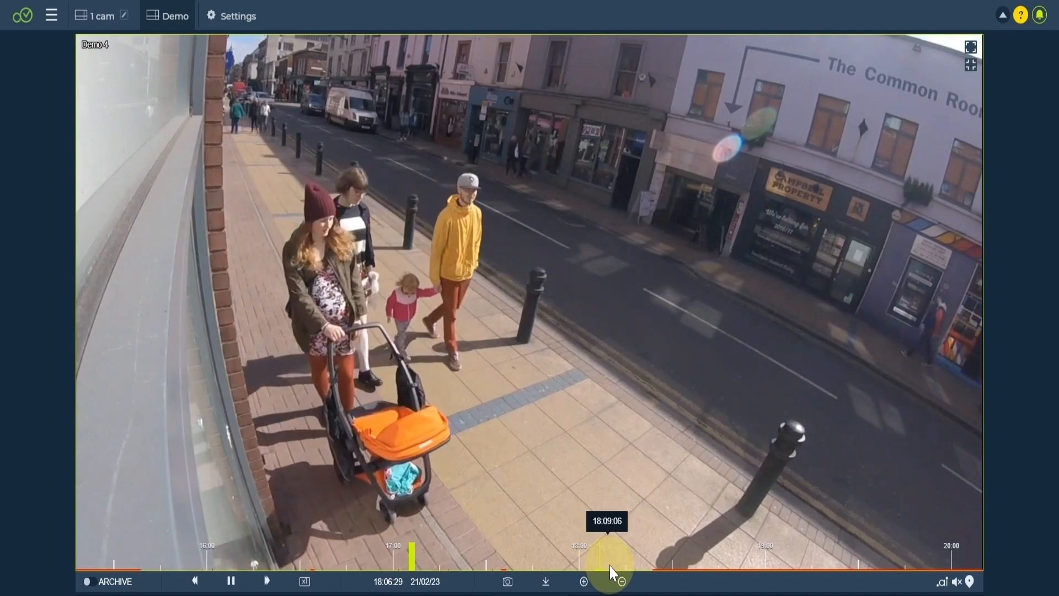
Zoom the archive timeline out two levels to show a longer time range.
click(622, 581)
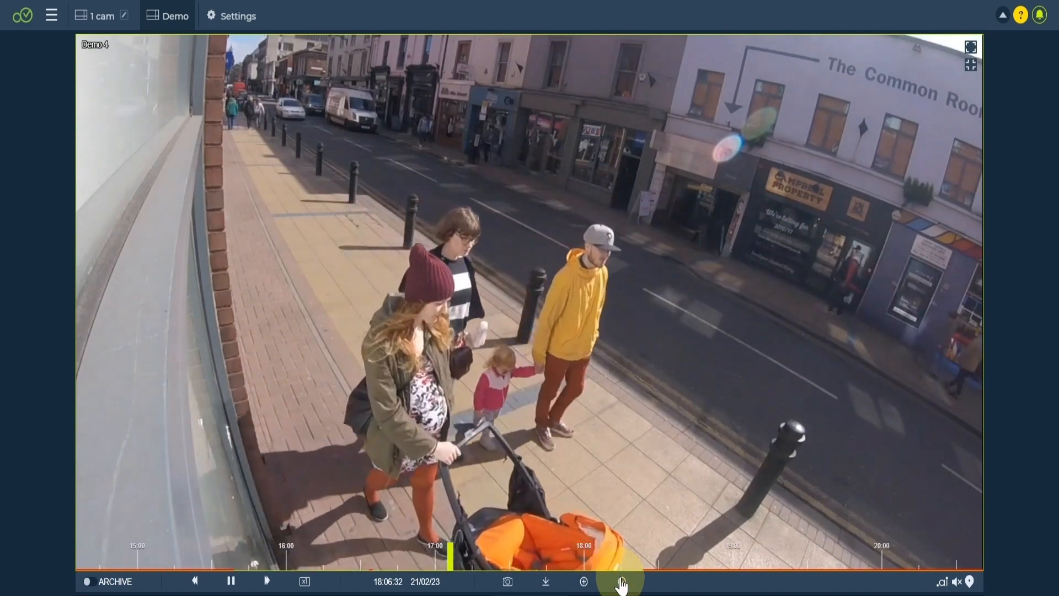
click(621, 581)
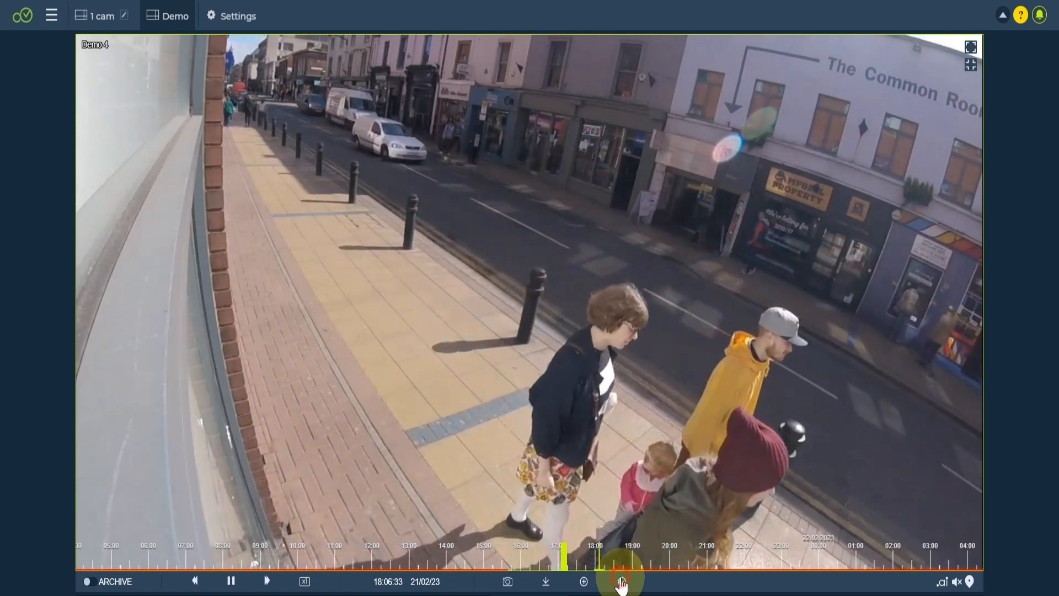